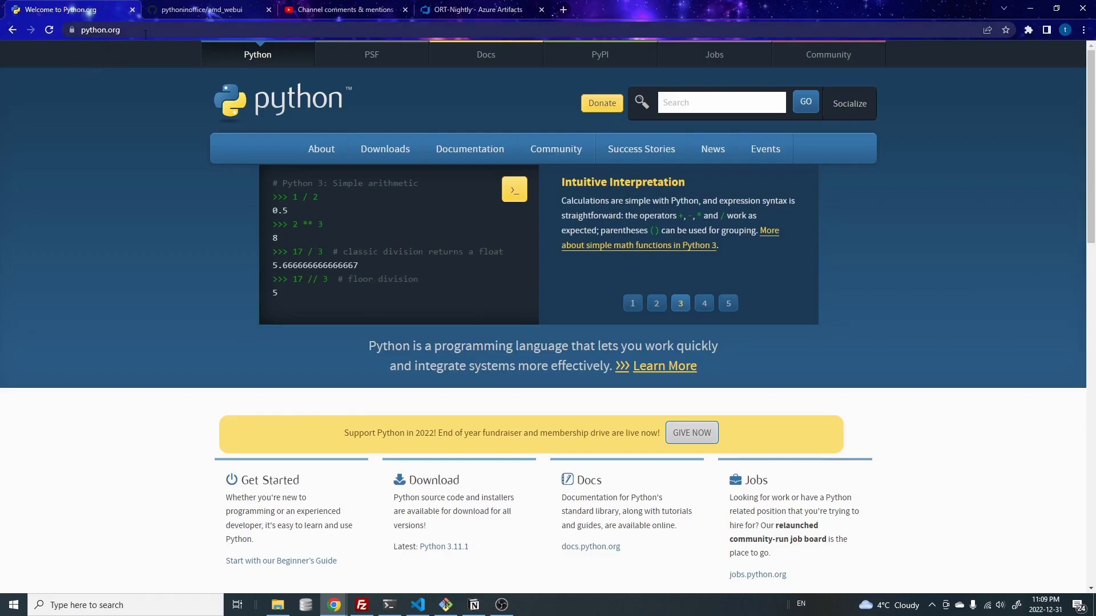
# Go to python.org's Python Releases for Windows and scroll to stable releases like 3.11.1 and 3.10.9
pyautogui.moveTo(374, 146)
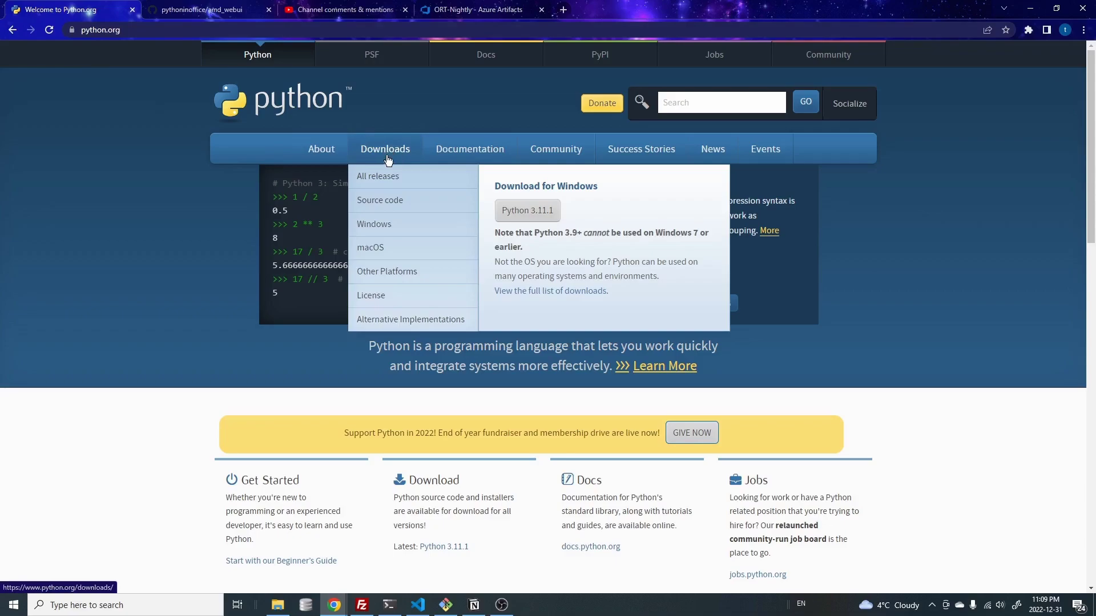
pyautogui.click(388, 227)
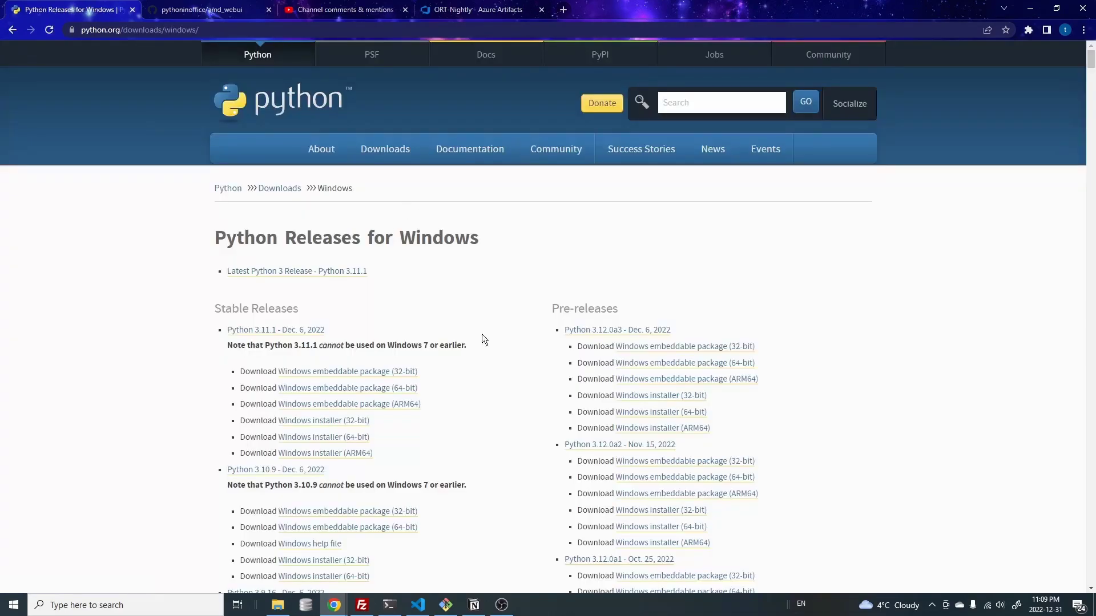
pyautogui.scroll(-1, 359, 479)
pyautogui.scroll(-1, 359, 479)
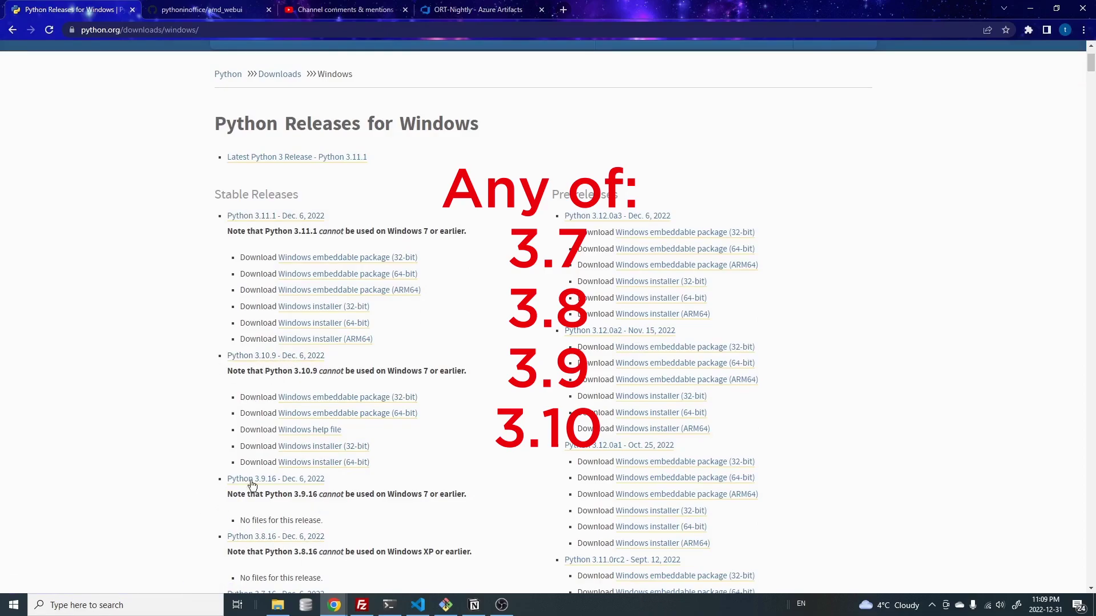
# Launch the Python 3.10.7 installer and tick 'Add Python 3.10 to PATH'
pyautogui.click(405, 413)
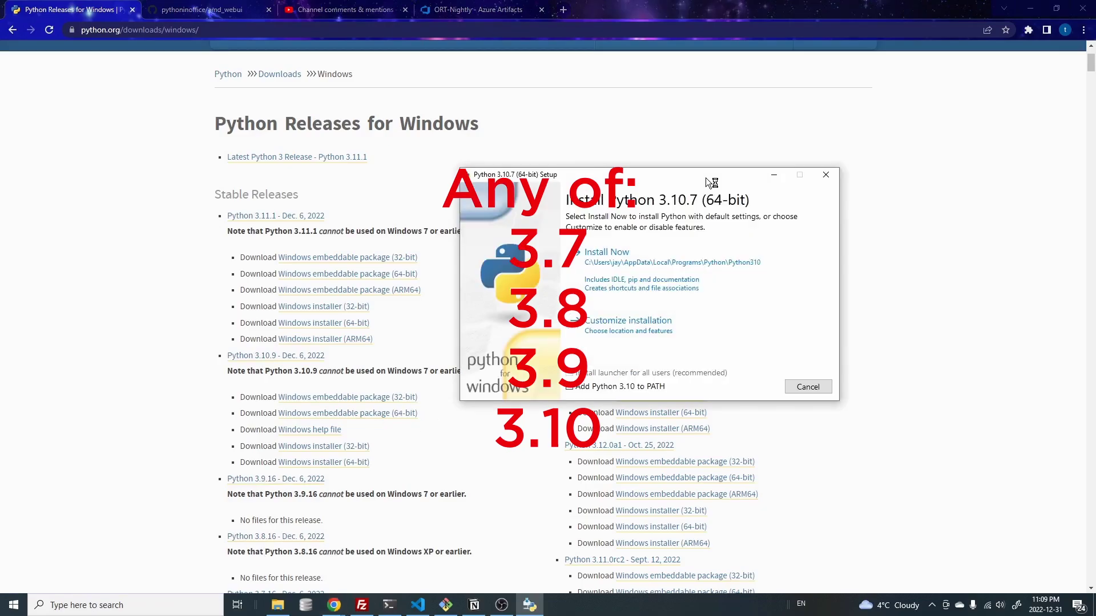
pyautogui.moveTo(706, 177); pyautogui.dragTo(621, 206)
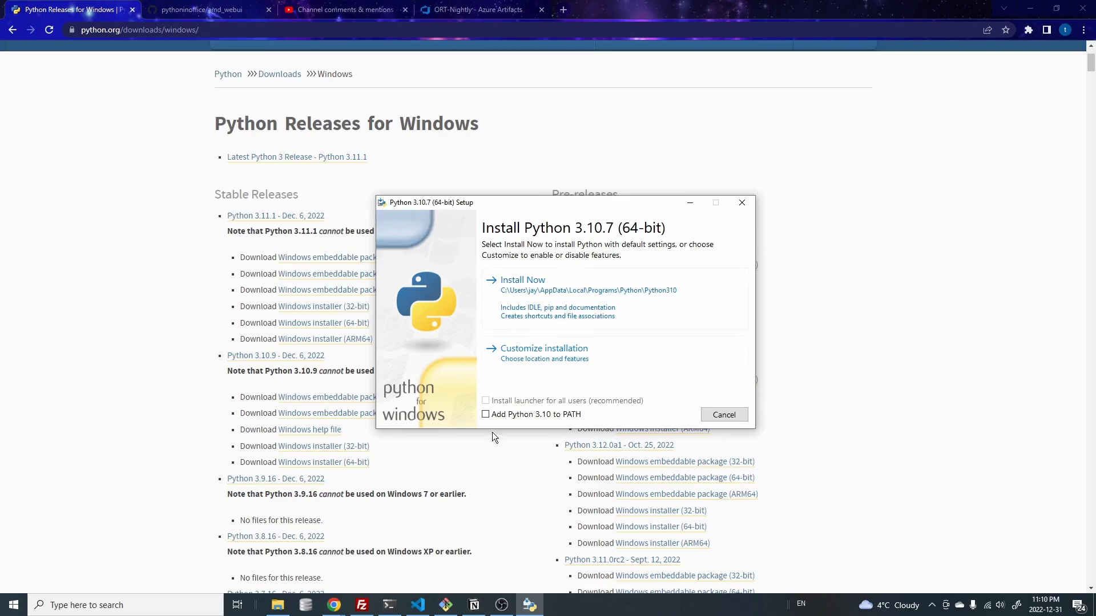
pyautogui.click(486, 415)
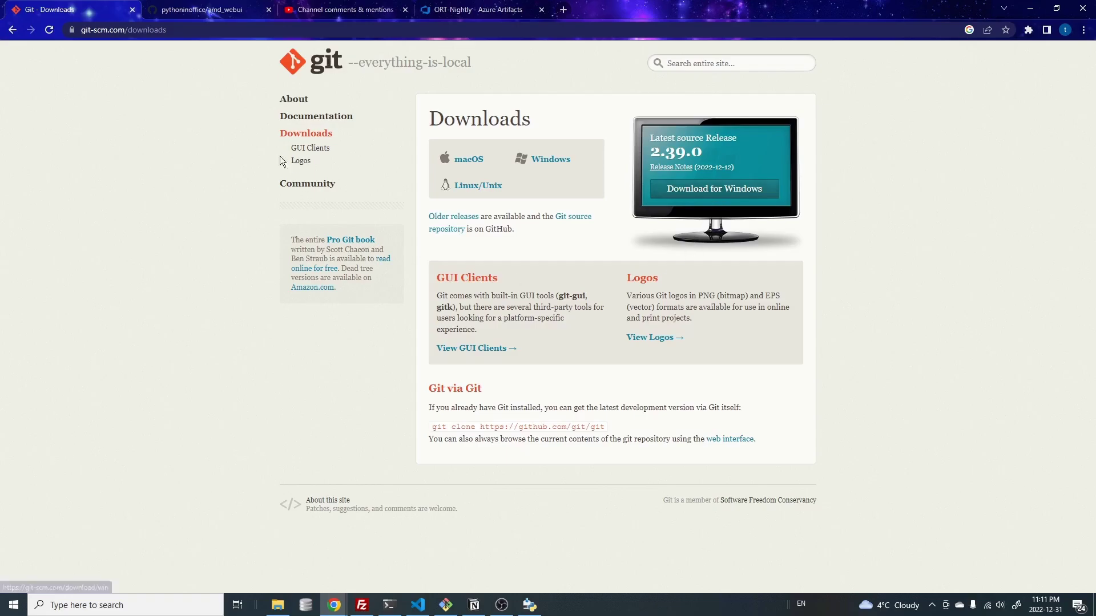
# From the amd_webui repository's Code menu, download the repo as a ZIP
pyautogui.click(218, 16)
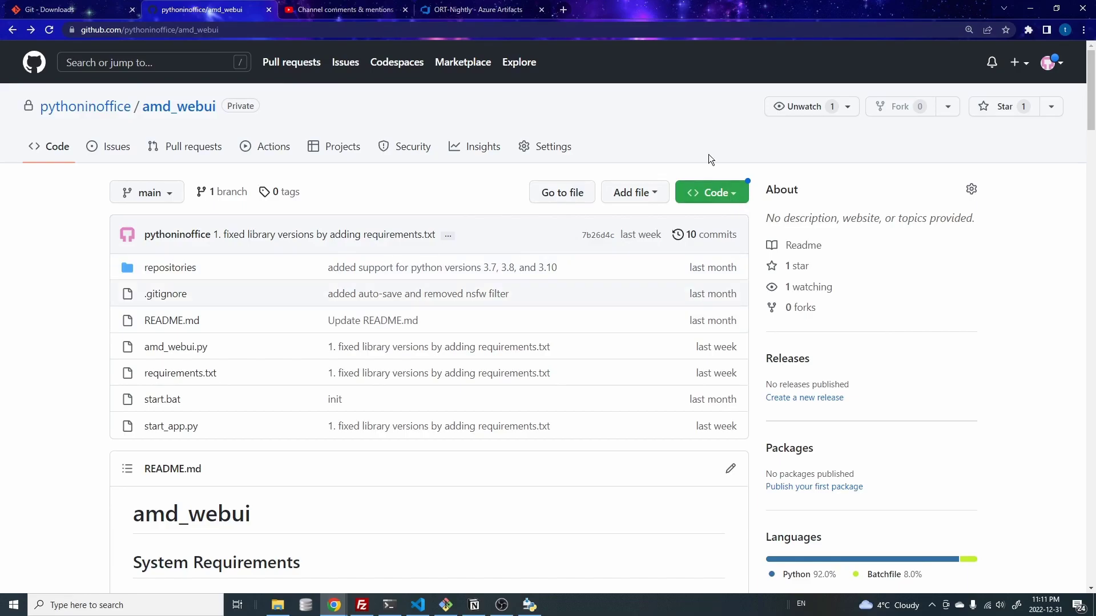
pyautogui.click(711, 192)
pyautogui.click(541, 421)
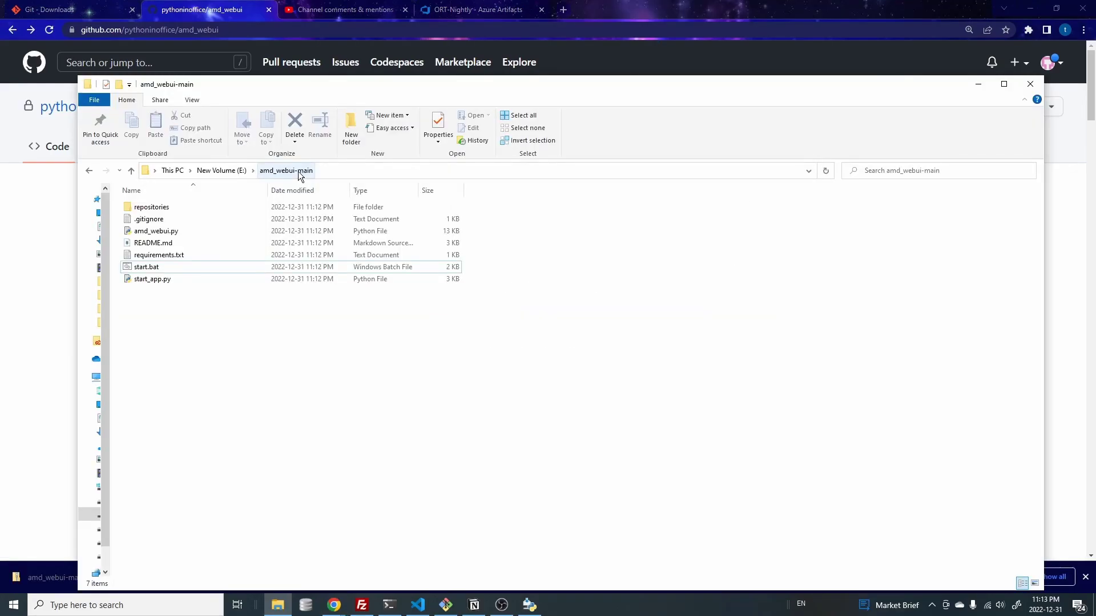
# Run start.bat from amd_webui-main, choosing More info and Run anyway past SmartScreen
pyautogui.doubleClick(172, 269)
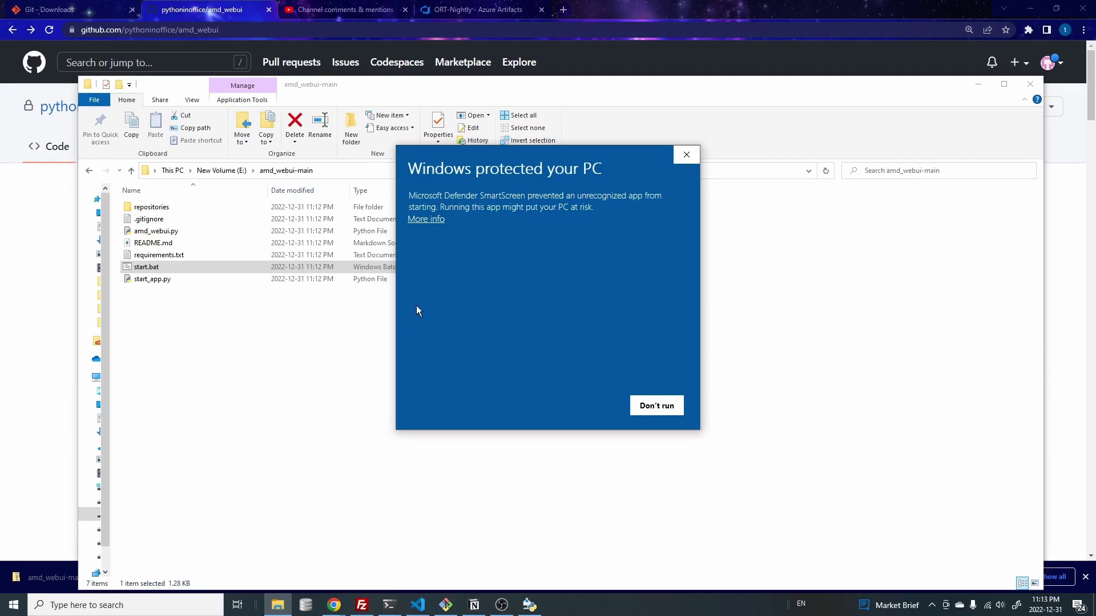
pyautogui.click(428, 220)
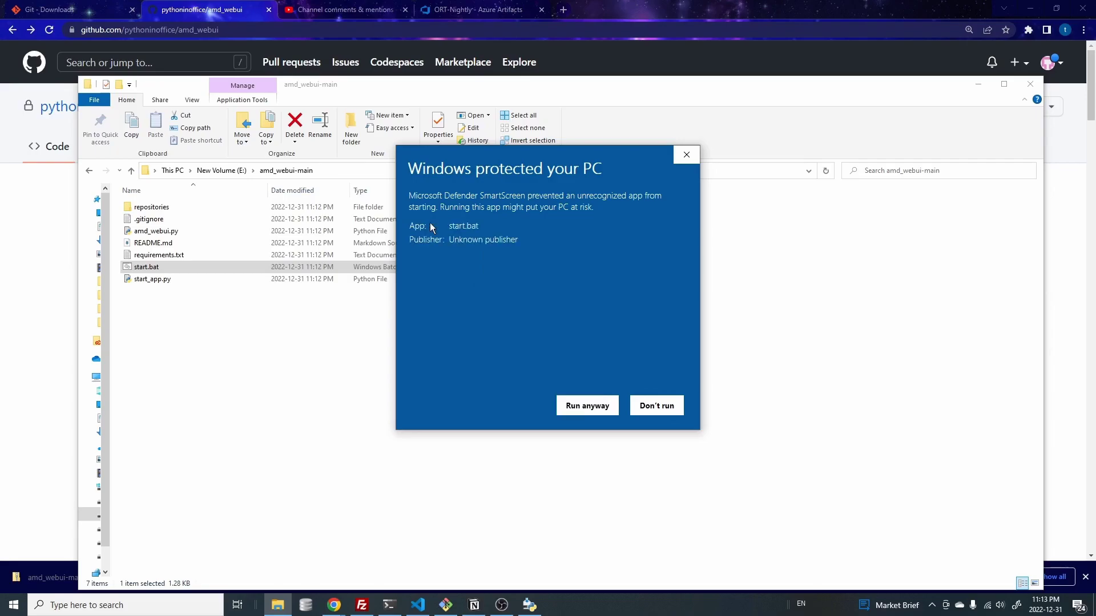
pyautogui.click(587, 412)
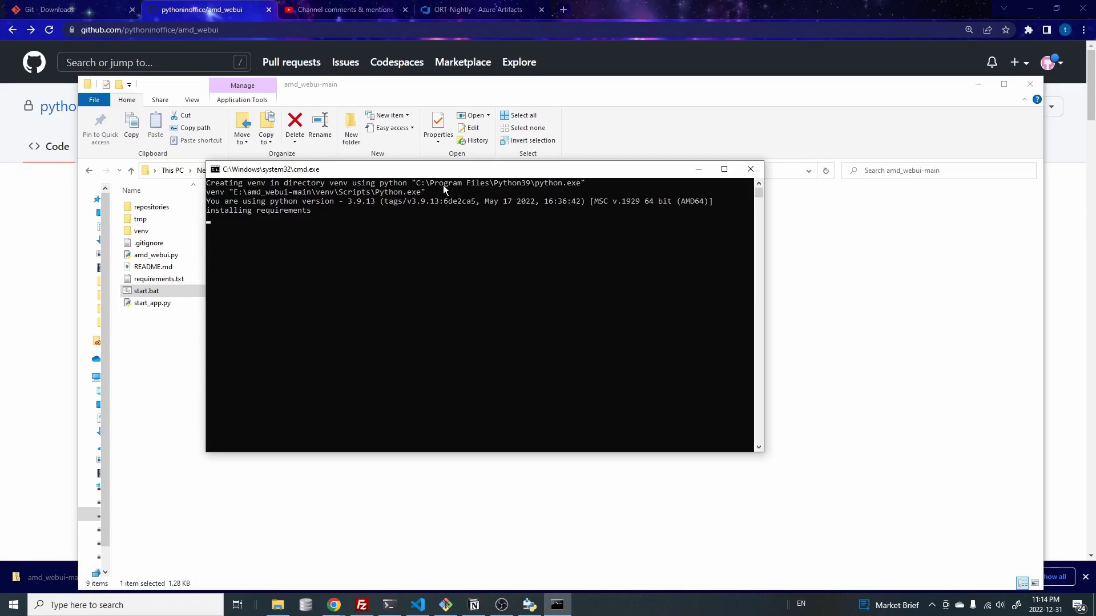
# Review requirements.txt's pinned versions in Notepad, then close it and return to amd_webui-main
pyautogui.click(171, 280)
pyautogui.doubleClick(186, 279)
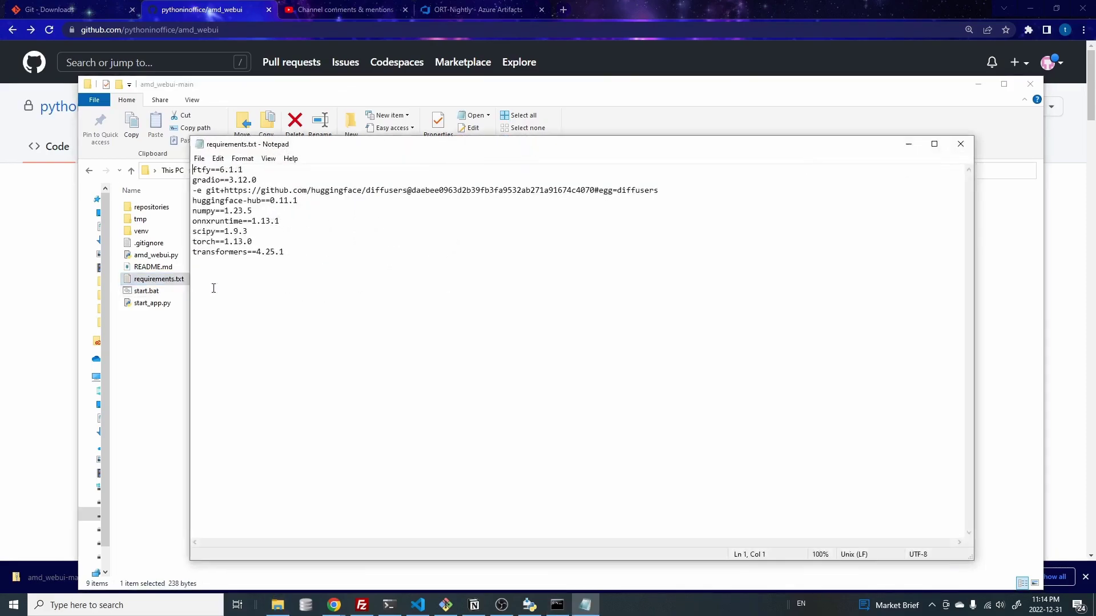
pyautogui.moveTo(407, 153); pyautogui.dragTo(436, 150)
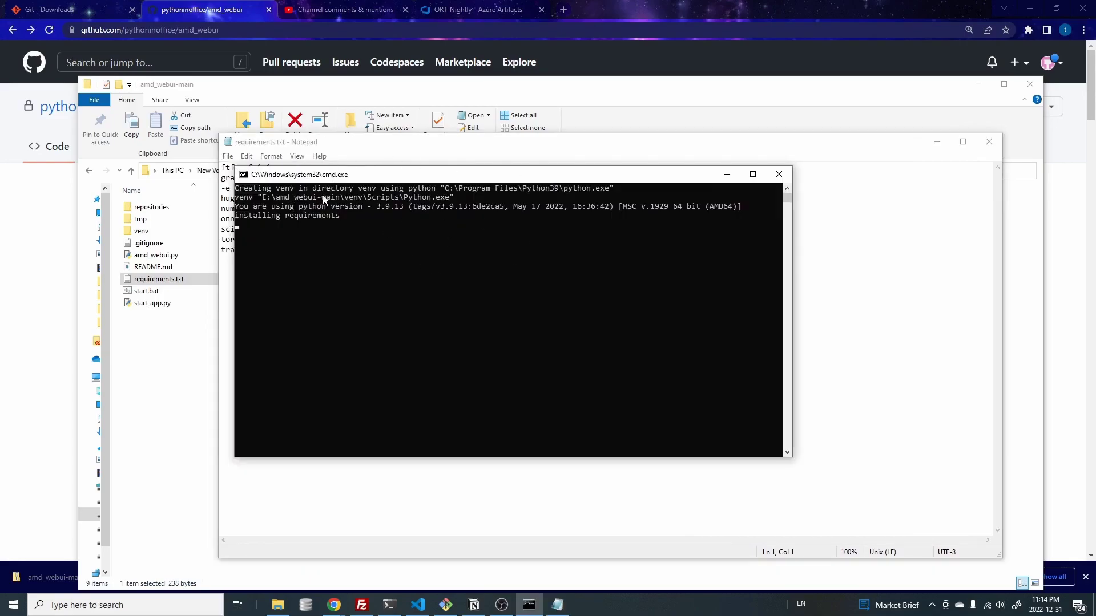
pyautogui.click(989, 142)
pyautogui.click(261, 367)
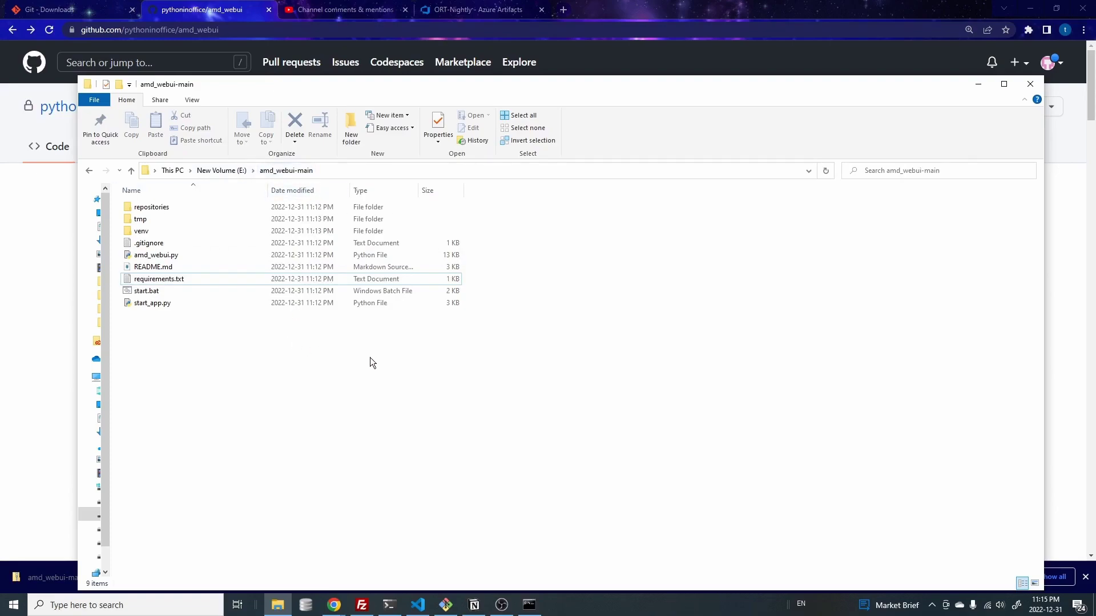
# Close the console showing the missing diffusers module error and rerun start.bat
pyautogui.hotkey('alt', 'Tab')
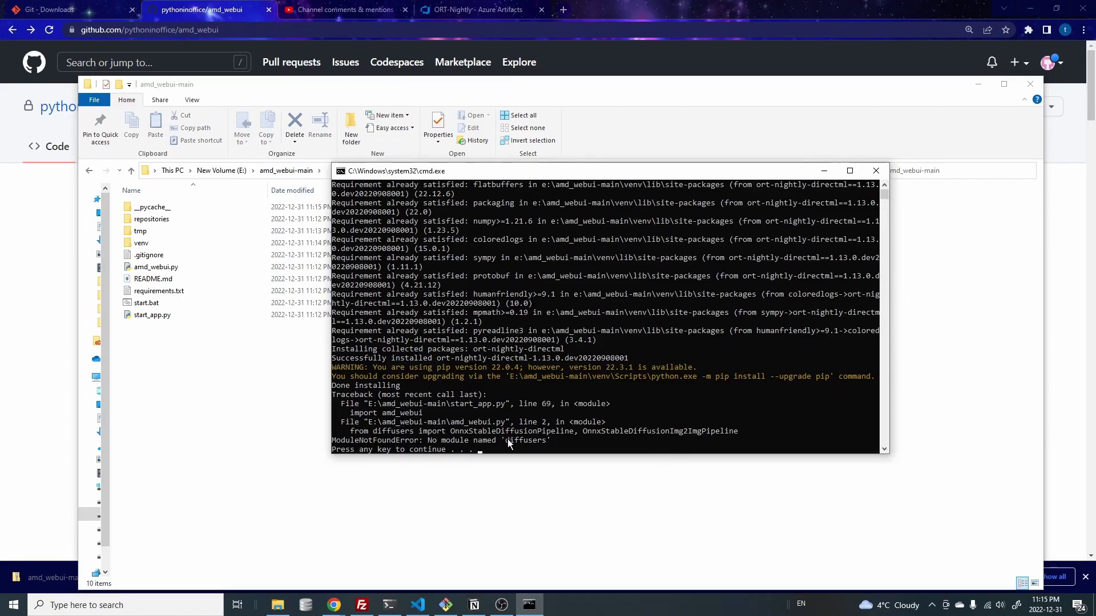
pyautogui.click(876, 170)
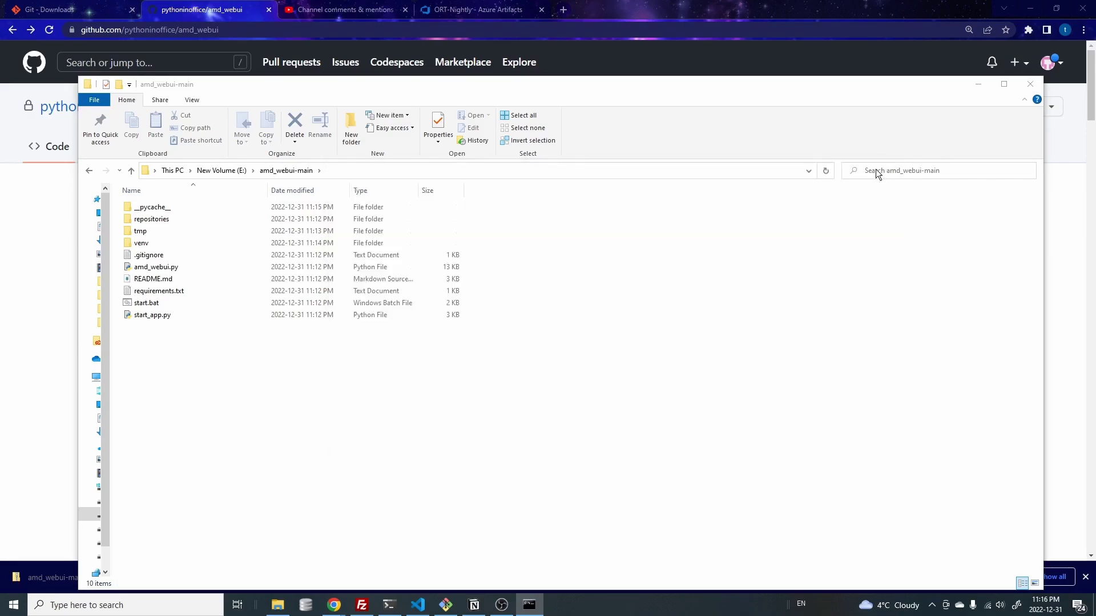
pyautogui.doubleClick(147, 303)
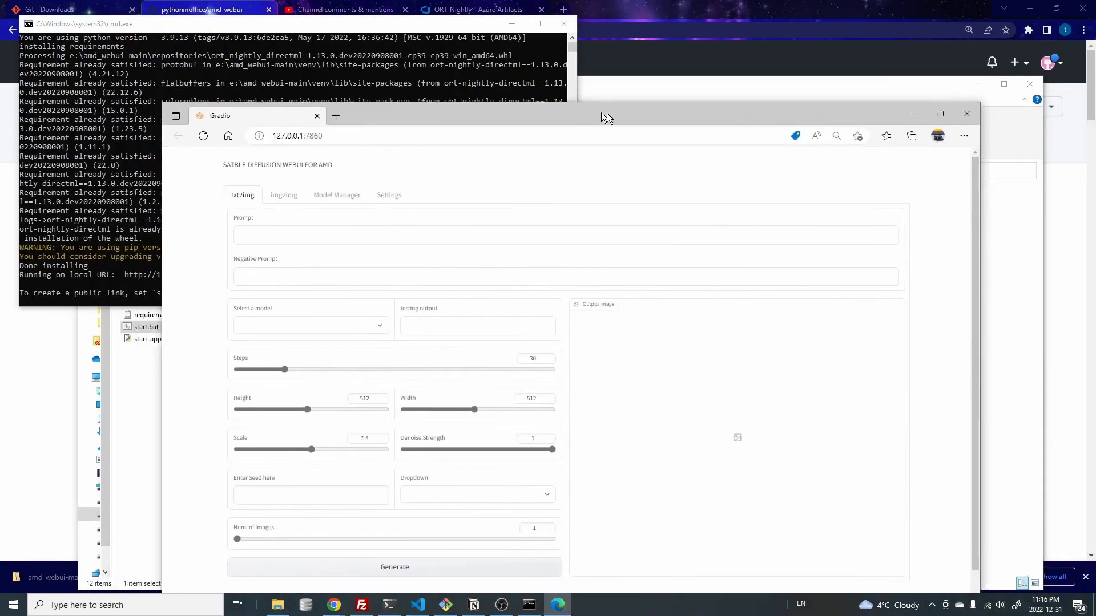
# Move the Gradio WebUI window beside the command console
pyautogui.click(449, 37)
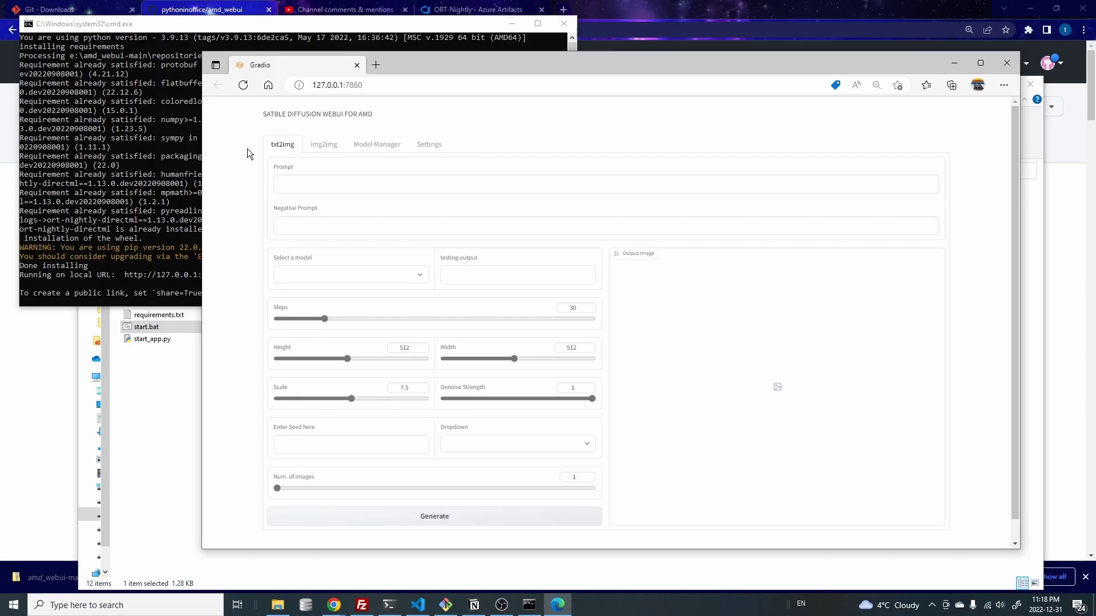
# Switch to the img2img tab to look over its inputs
pyautogui.click(324, 144)
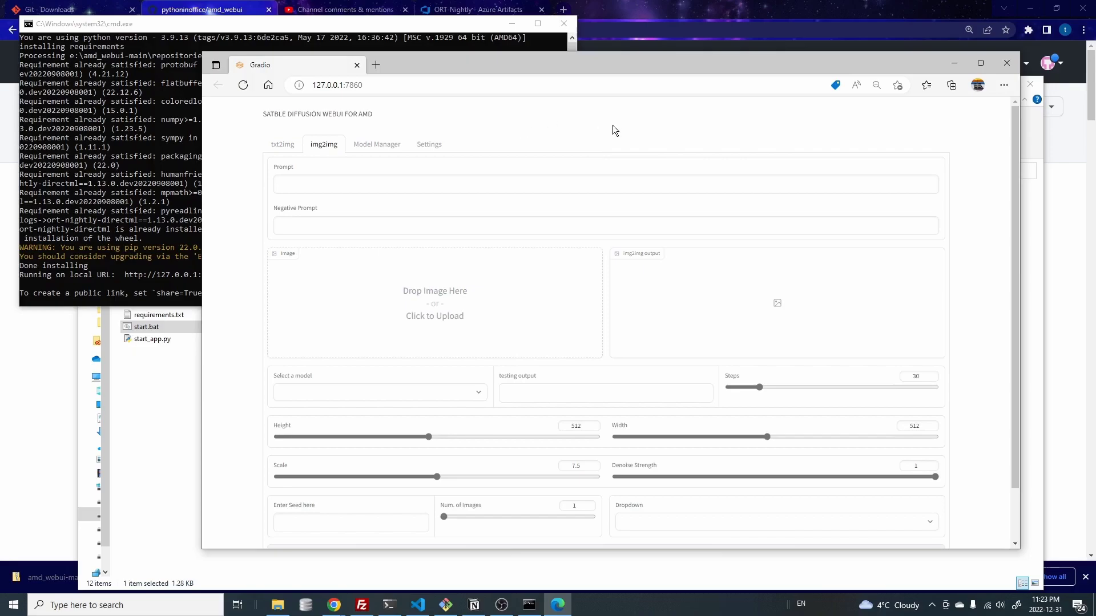
# Copy the amd_venv access token from Hugging Face via the Settings link, then return to WebUI
pyautogui.click(436, 146)
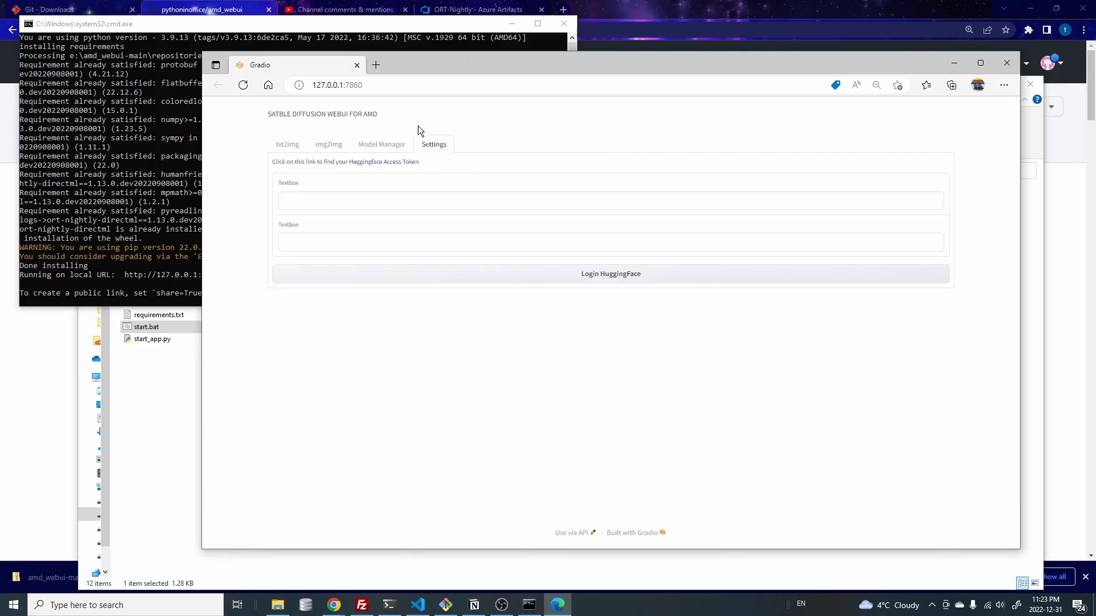
pyautogui.click(398, 163)
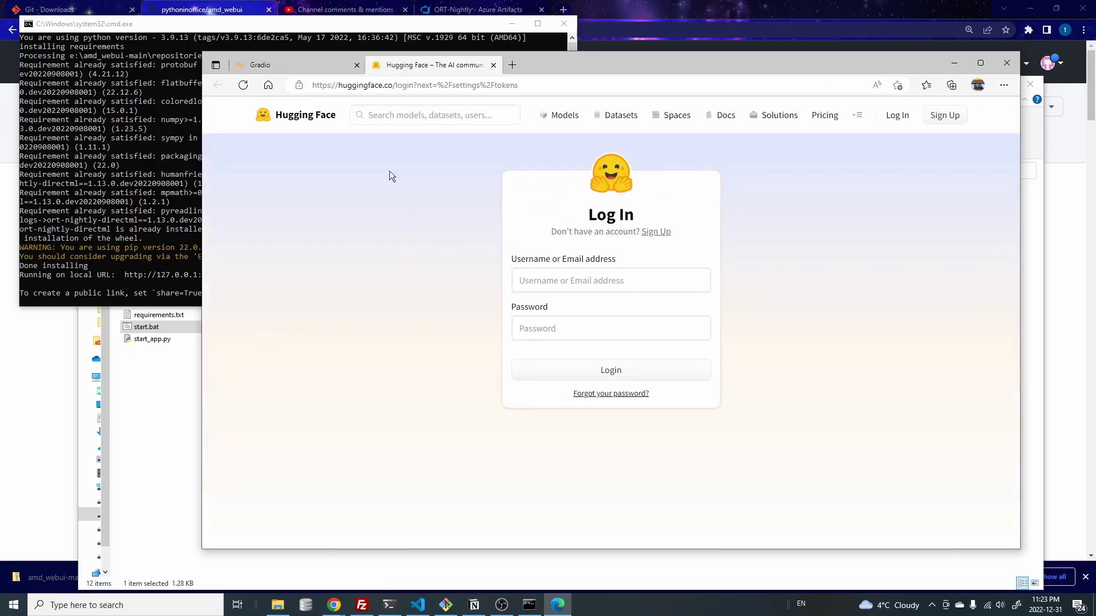
pyautogui.click(319, 65)
pyautogui.click(443, 67)
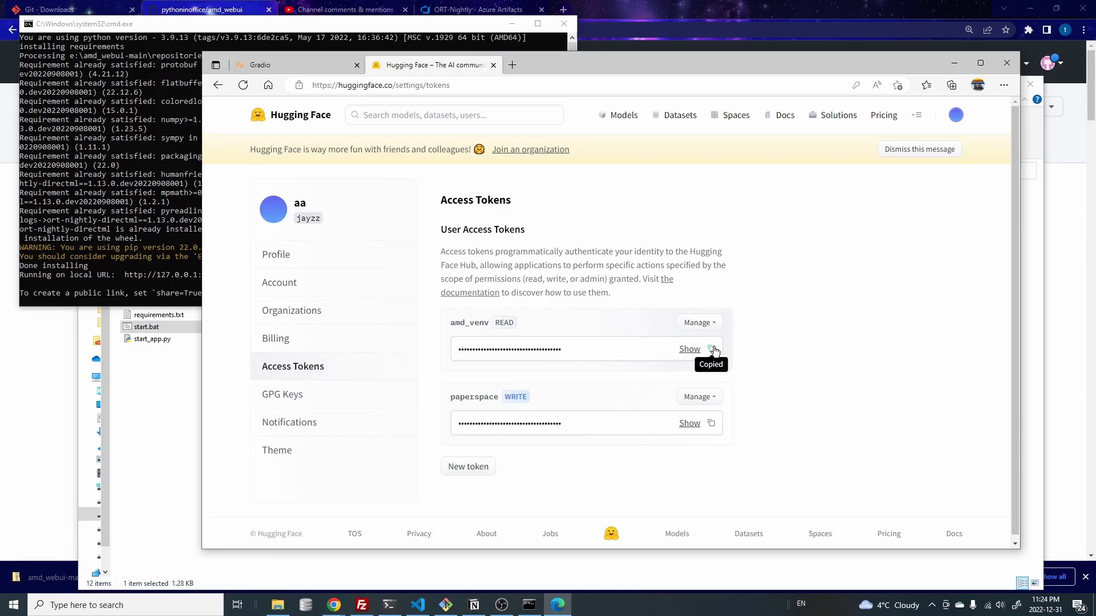
pyautogui.click(302, 63)
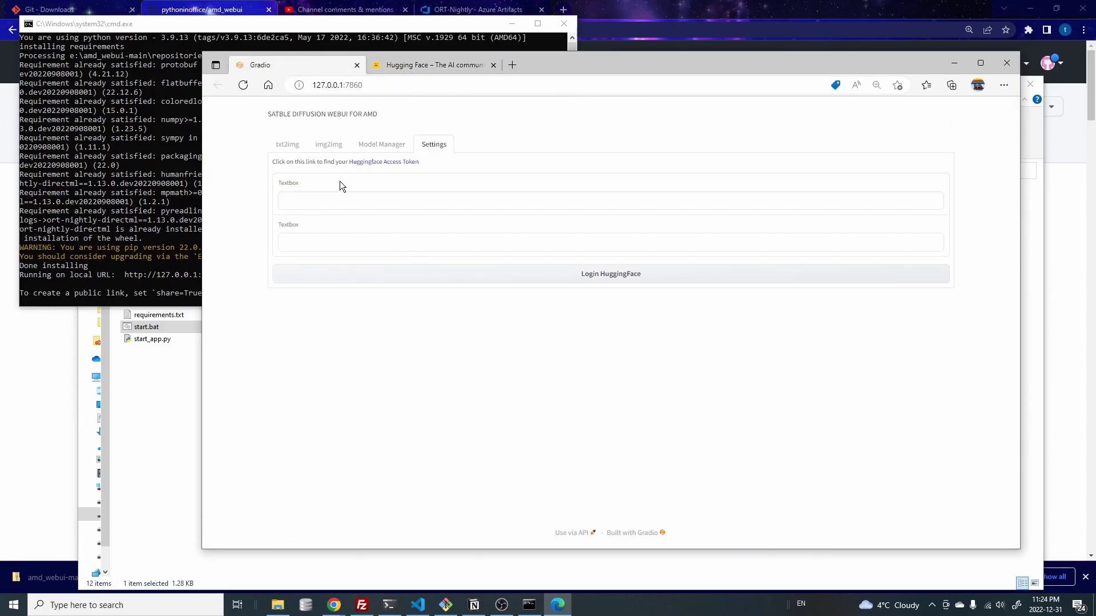
# Log in to Hugging Face with the pasted token, then open Model Manager and the Hugging Face tab
pyautogui.click(378, 192)
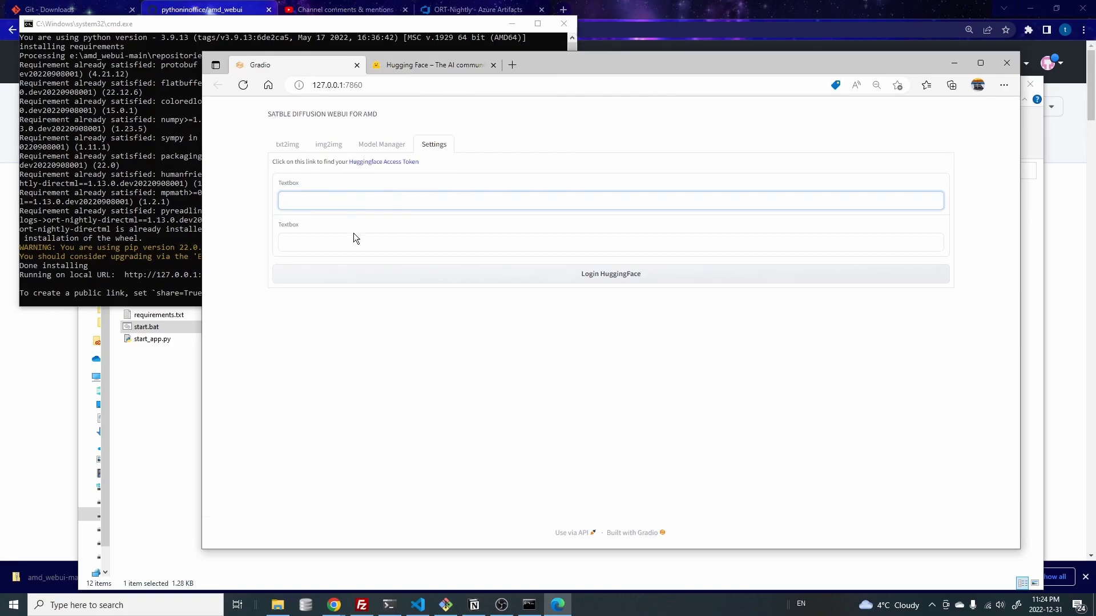
pyautogui.hotkey('ctrl', 'v')
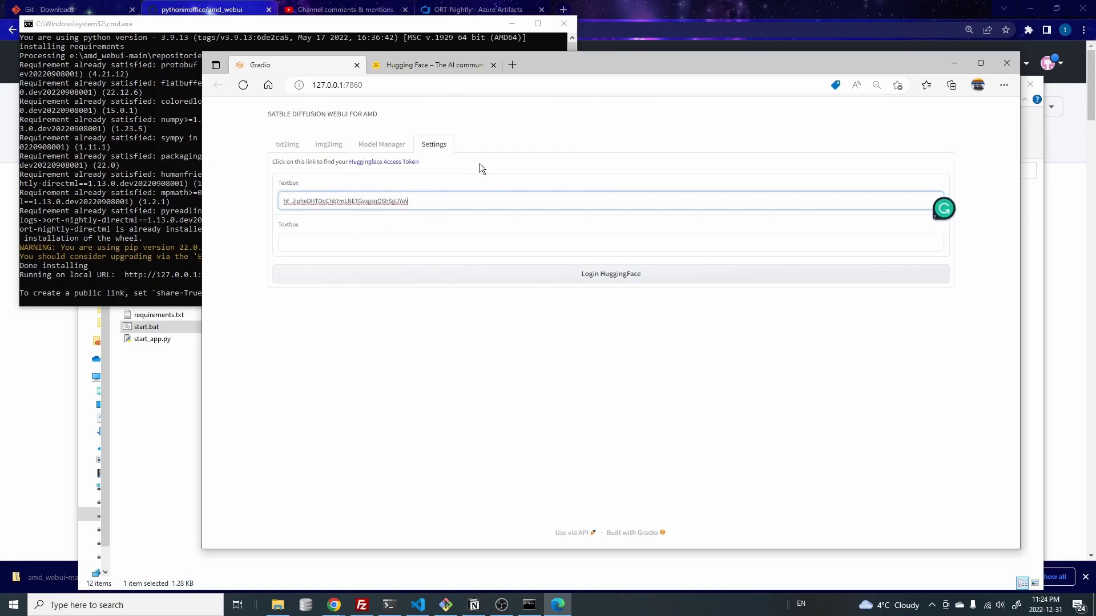
pyautogui.click(623, 277)
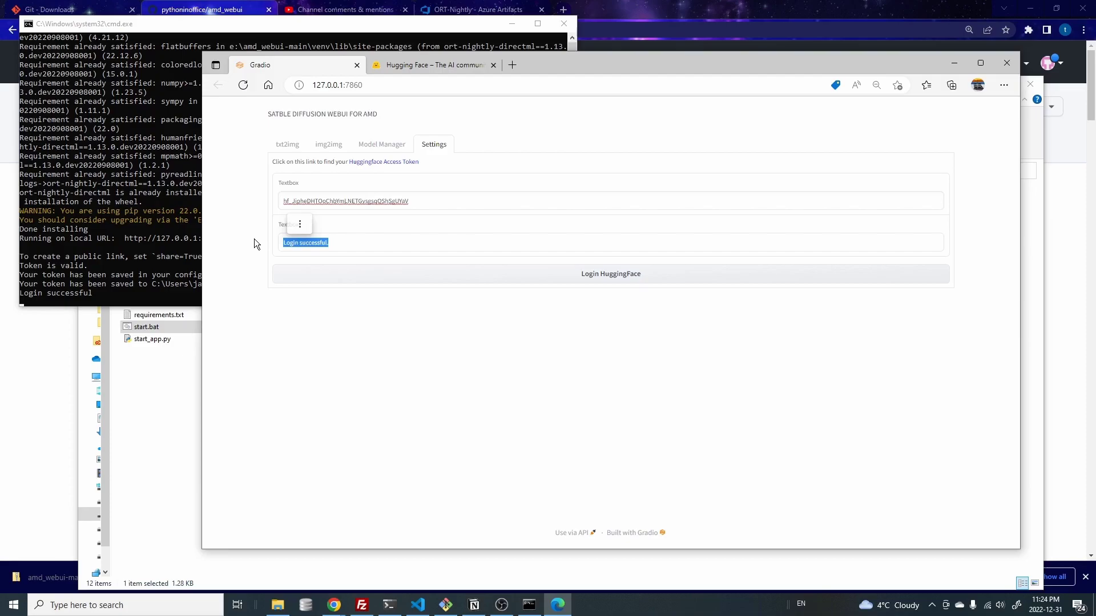
pyautogui.click(254, 183)
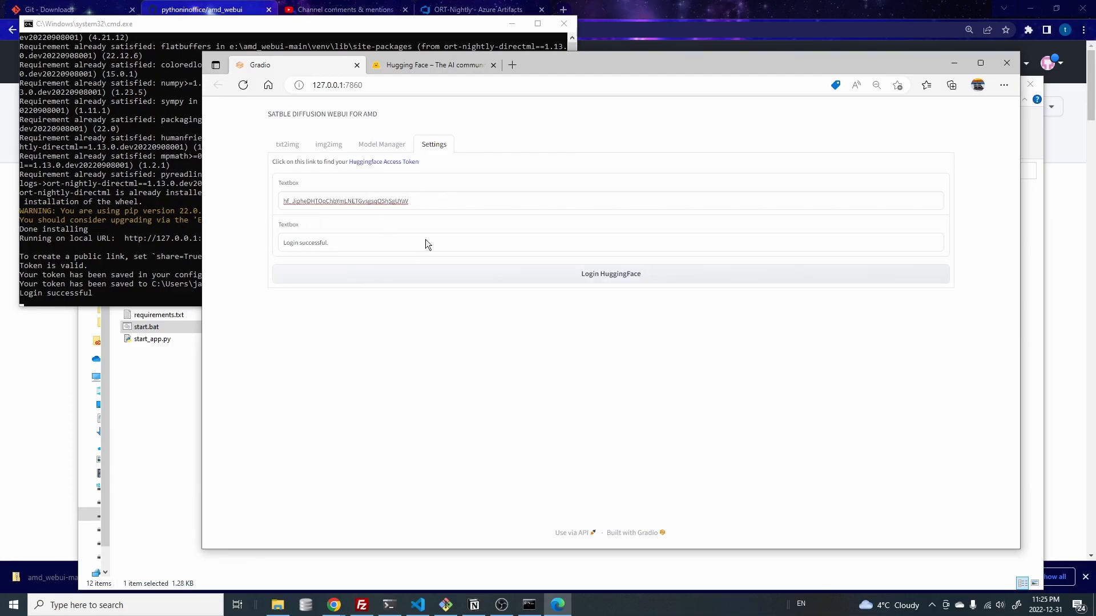
pyautogui.click(388, 147)
pyautogui.hotkey('ctrl', 'Tab')
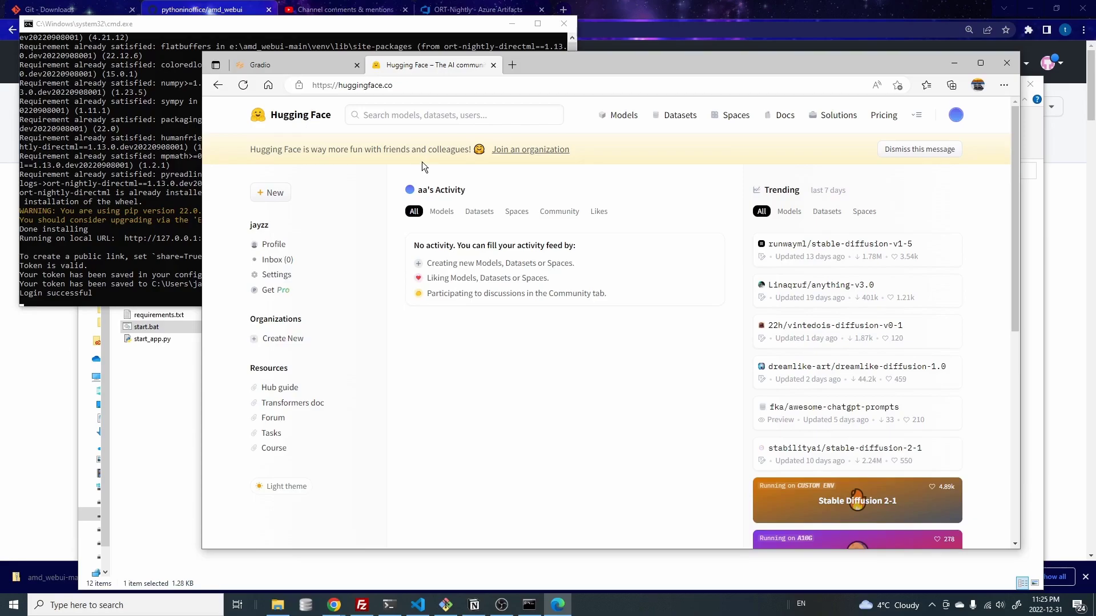
# Browse runwayml/stable-diffusion-v1-5's Files and versions, then open the stabilityai/stable-diffusion-2 model page
pyautogui.click(860, 244)
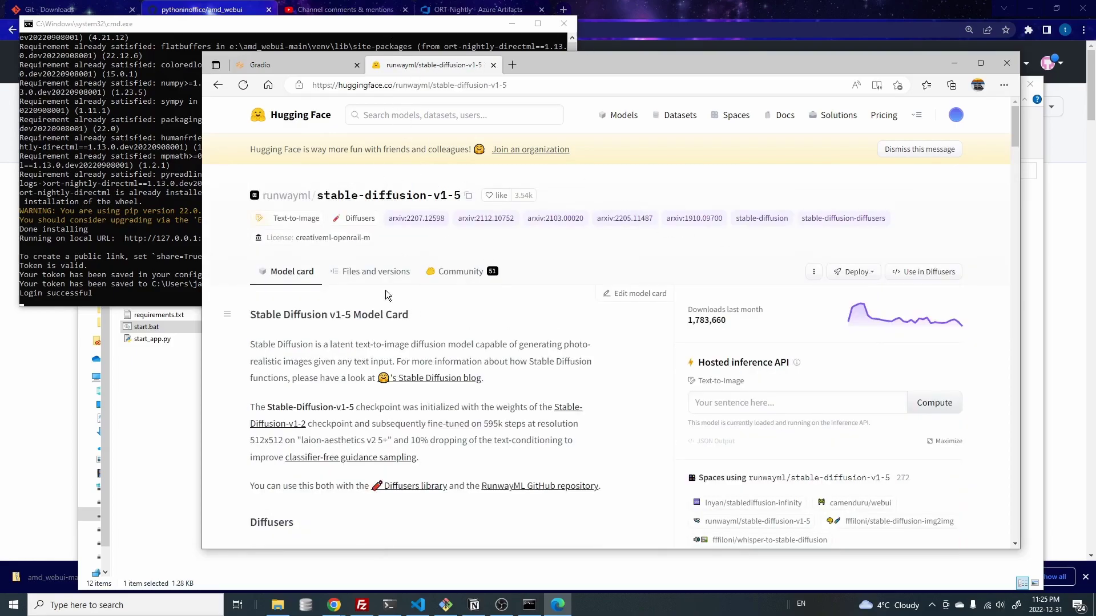
pyautogui.click(361, 280)
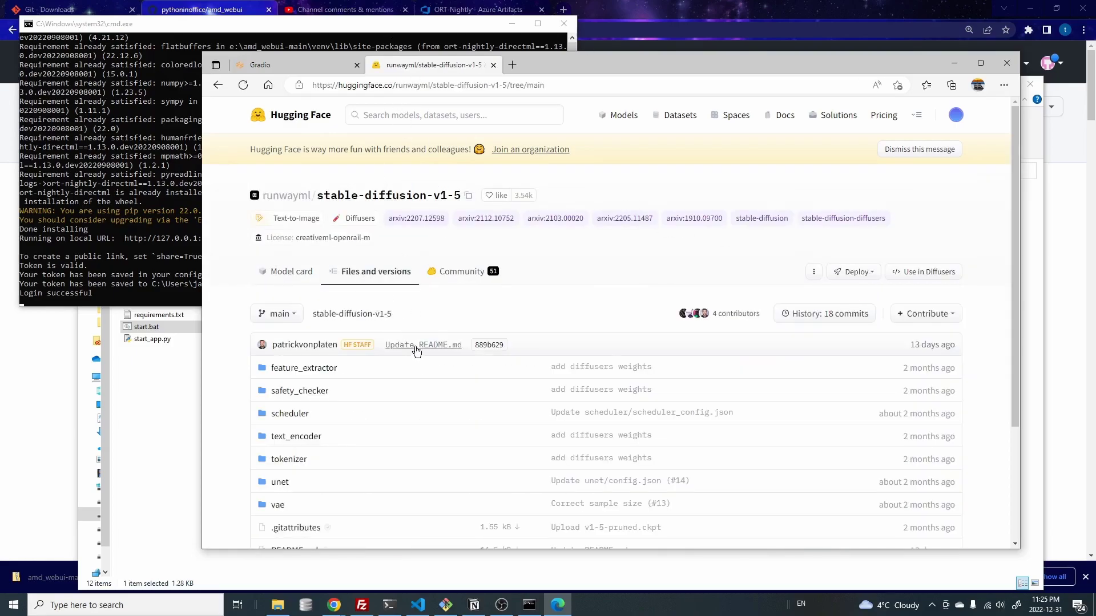
pyautogui.scroll(-2, 341, 284)
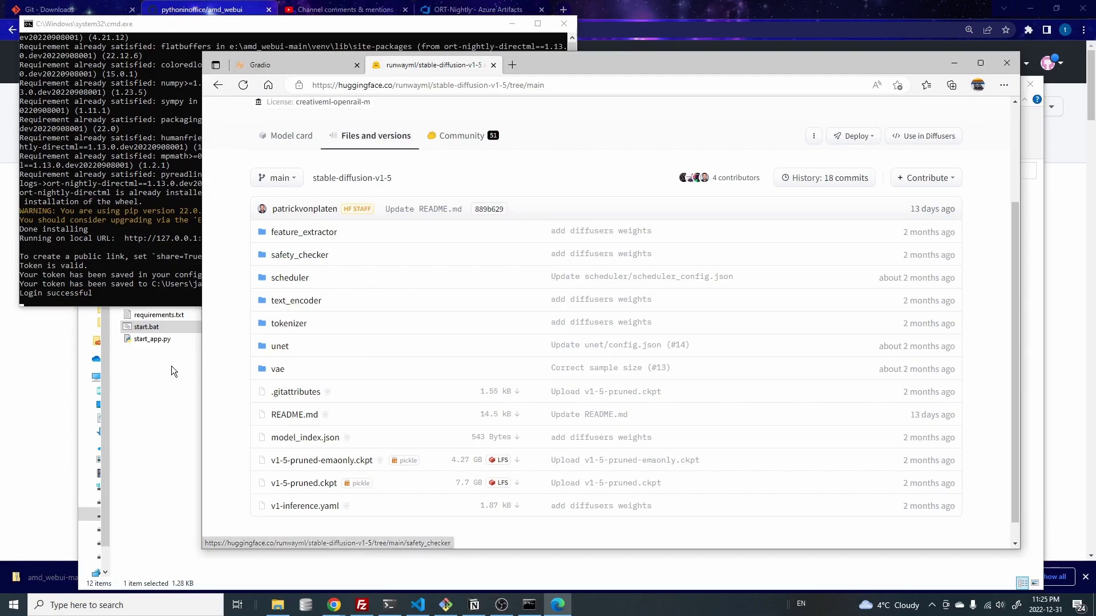
pyautogui.click(325, 66)
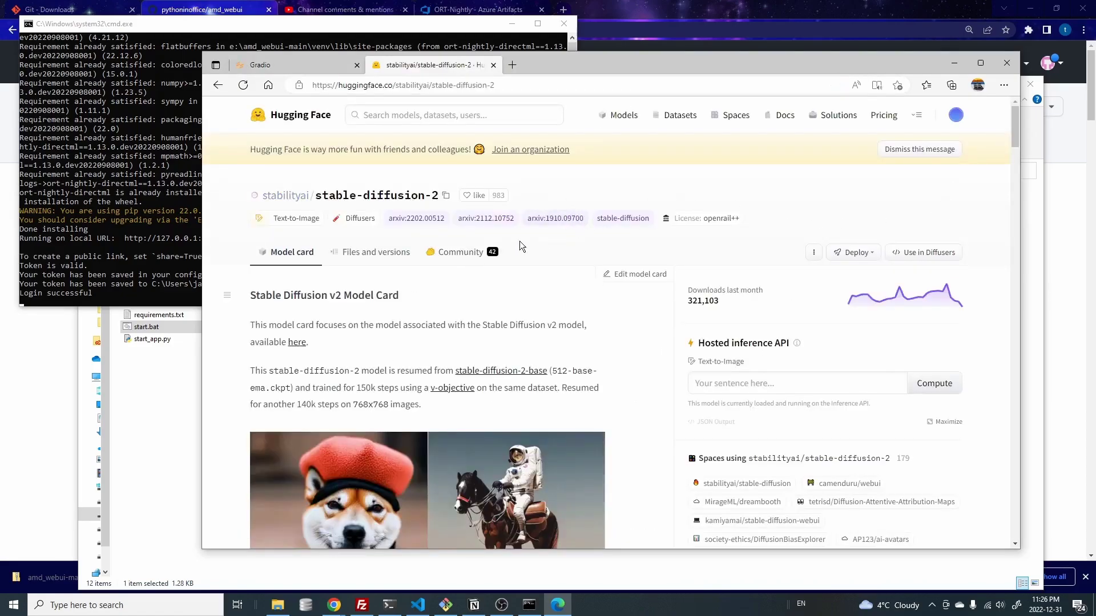
pyautogui.click(445, 197)
# Paste stabilityai/stable-diffusion-2 into the Model Manager textbox and start its download
pyautogui.click(446, 196)
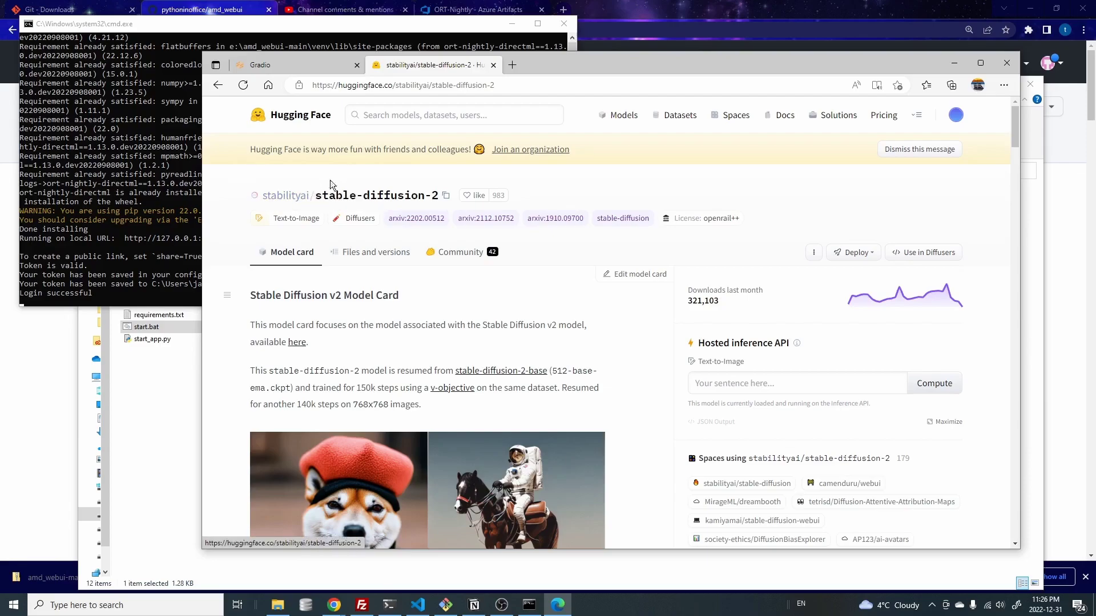
pyautogui.click(300, 66)
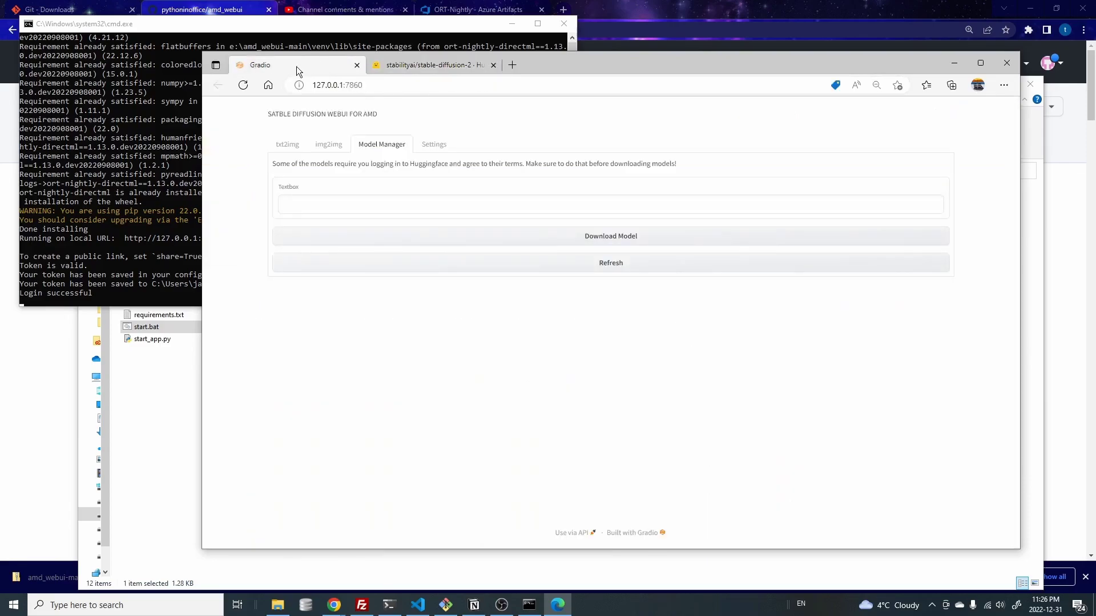
pyautogui.click(359, 201)
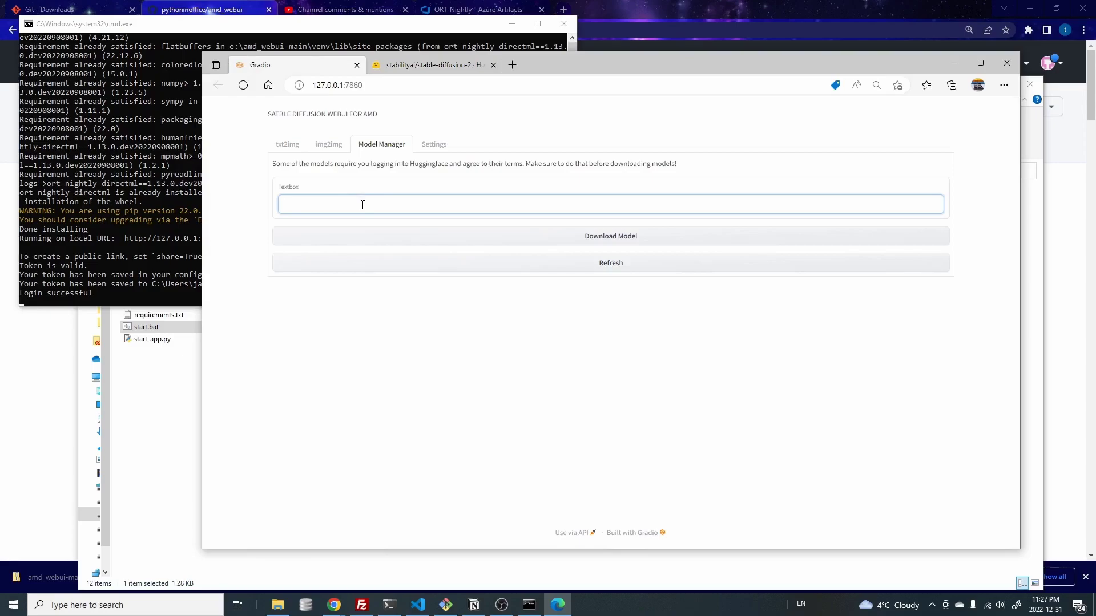
pyautogui.hotkey('ctrl', 'v')
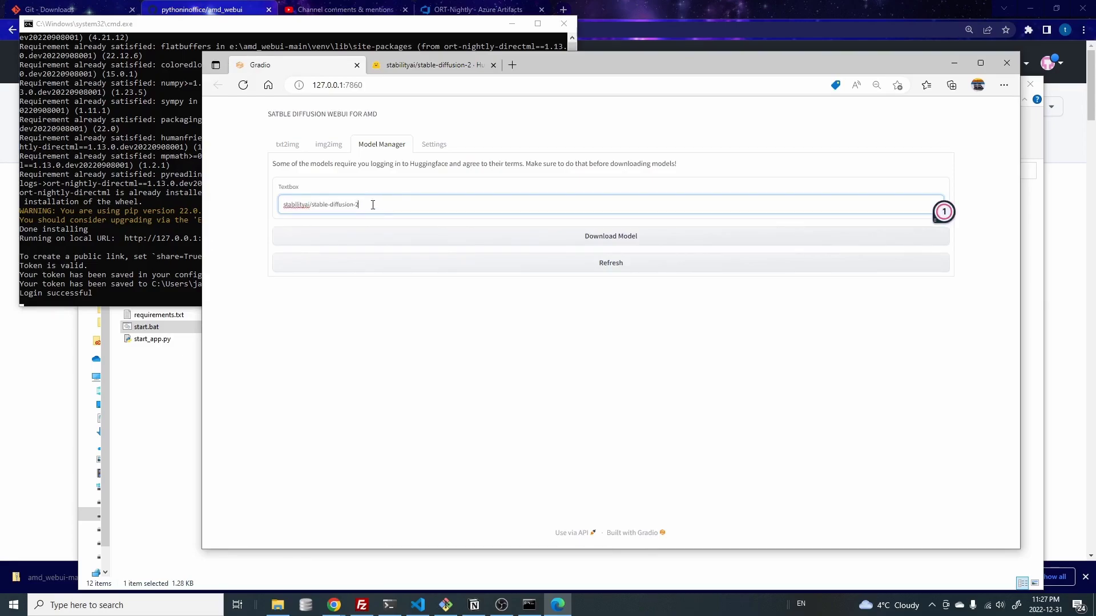
pyautogui.moveTo(371, 204)
pyautogui.mouseDown()
pyautogui.moveTo(316, 204)
pyautogui.moveTo(374, 204)
pyautogui.mouseUp()
pyautogui.moveTo(310, 205)
pyautogui.click(374, 204)
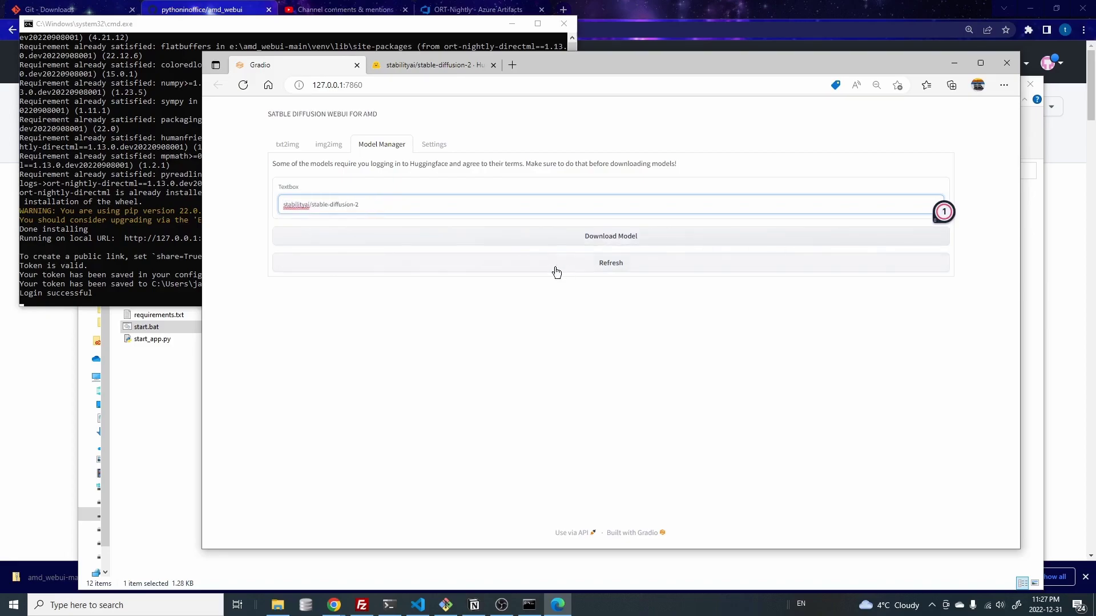
pyautogui.click(630, 244)
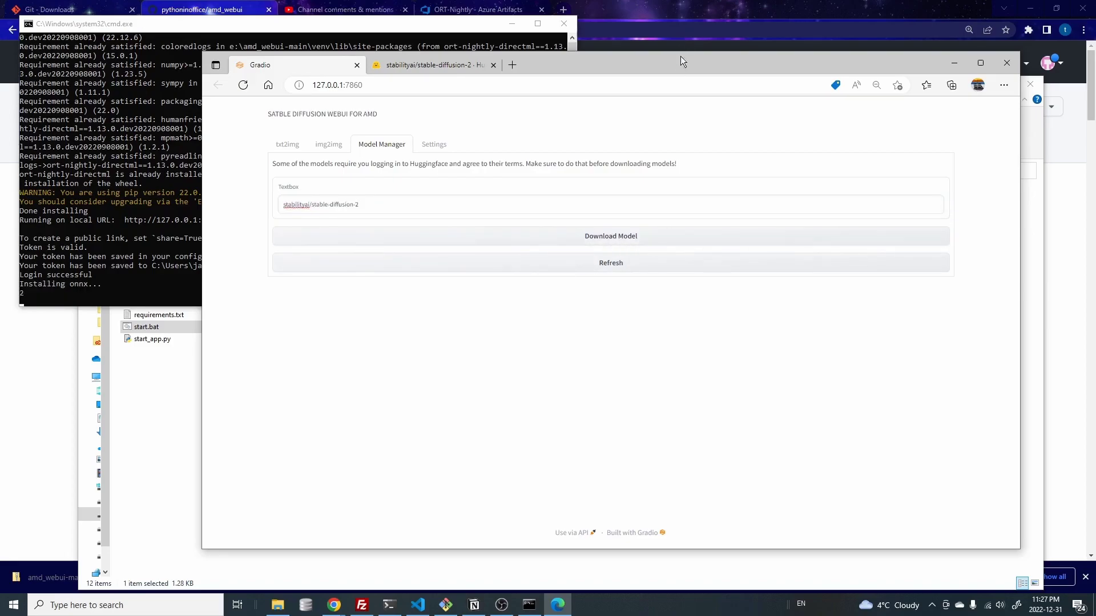
# Check the Hugging Face page, return to the WebUI, and bring the stable-diffusion-2 download log forward
pyautogui.moveTo(679, 59); pyautogui.dragTo(721, 60)
pyautogui.click(228, 268)
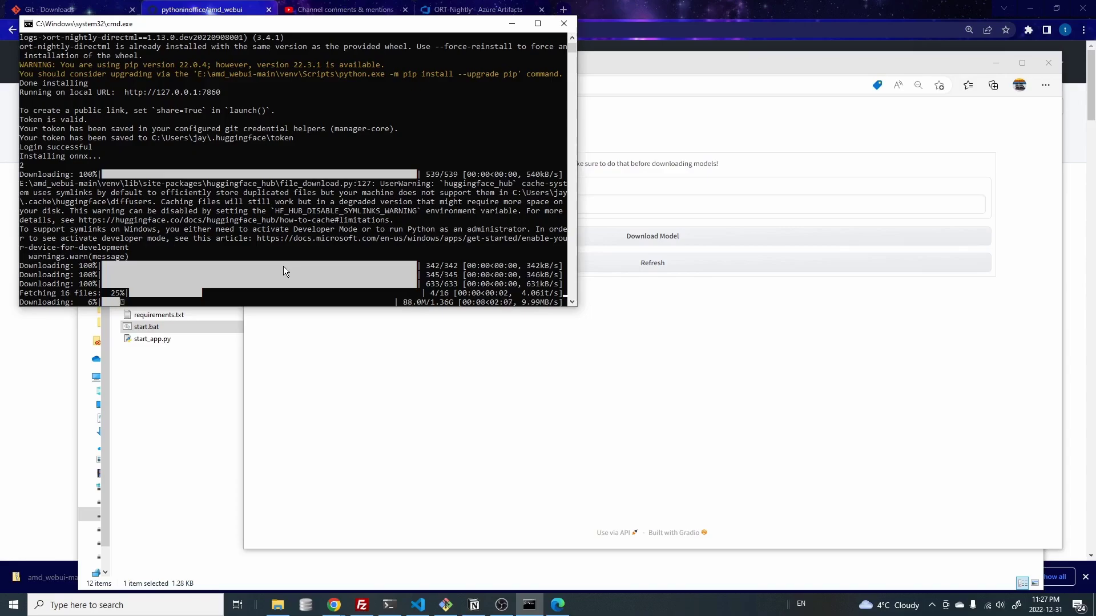
pyautogui.click(649, 362)
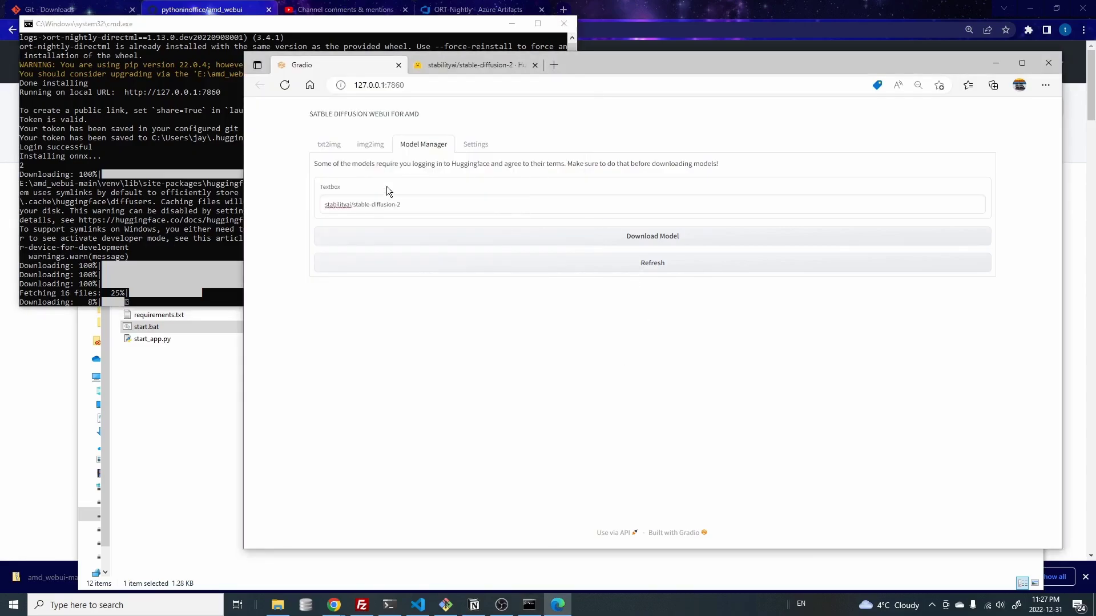
pyautogui.click(479, 64)
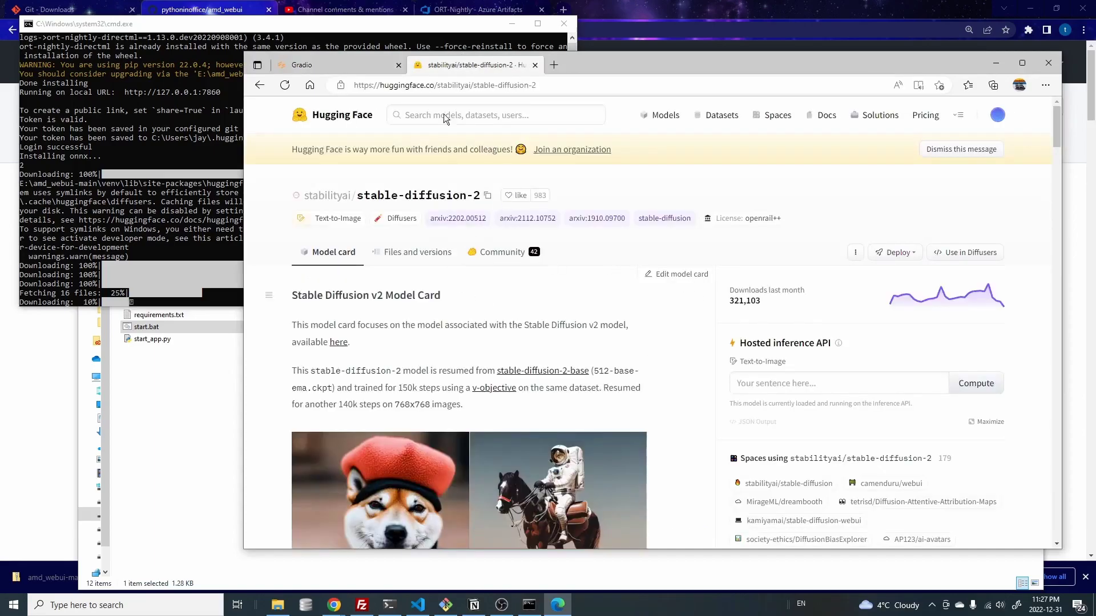
pyautogui.click(334, 62)
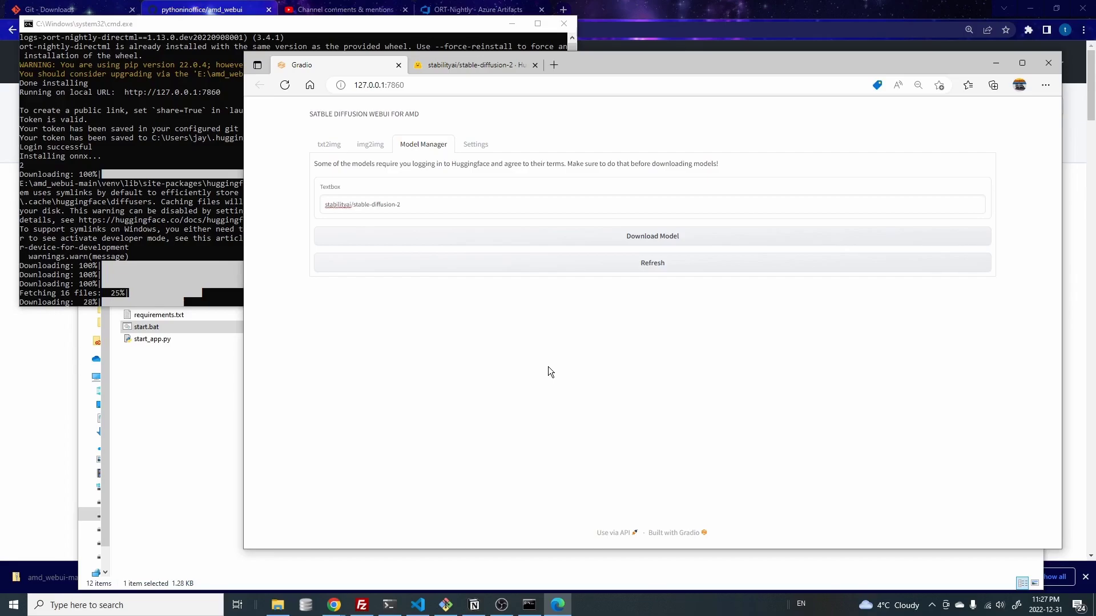
pyautogui.click(128, 203)
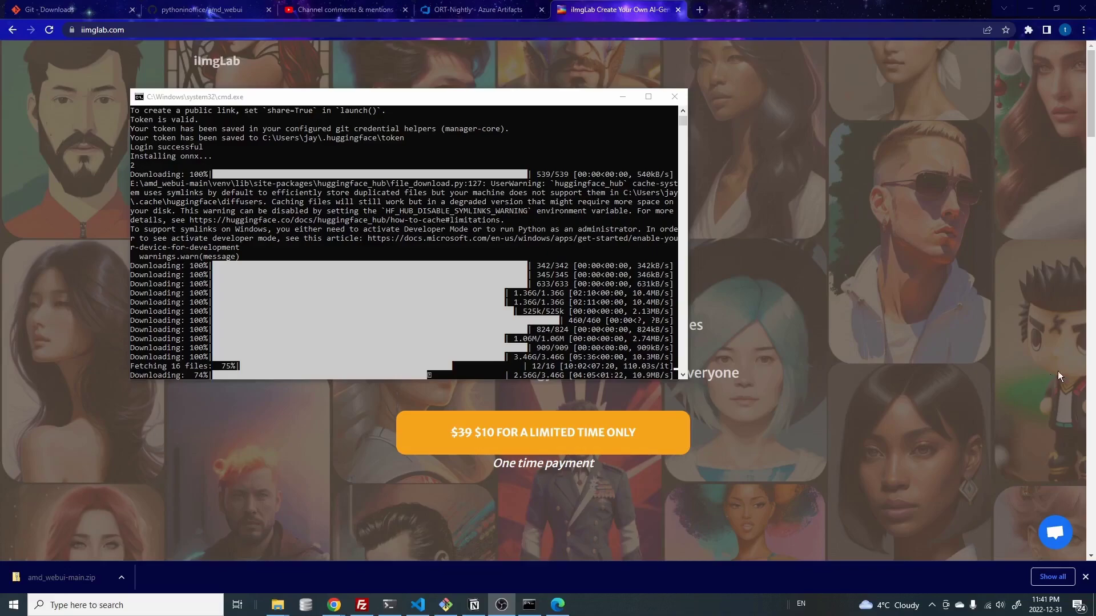
# Scroll through the iImgLab AI portrait avatar page while the ONNX conversion finishes
pyautogui.click(906, 334)
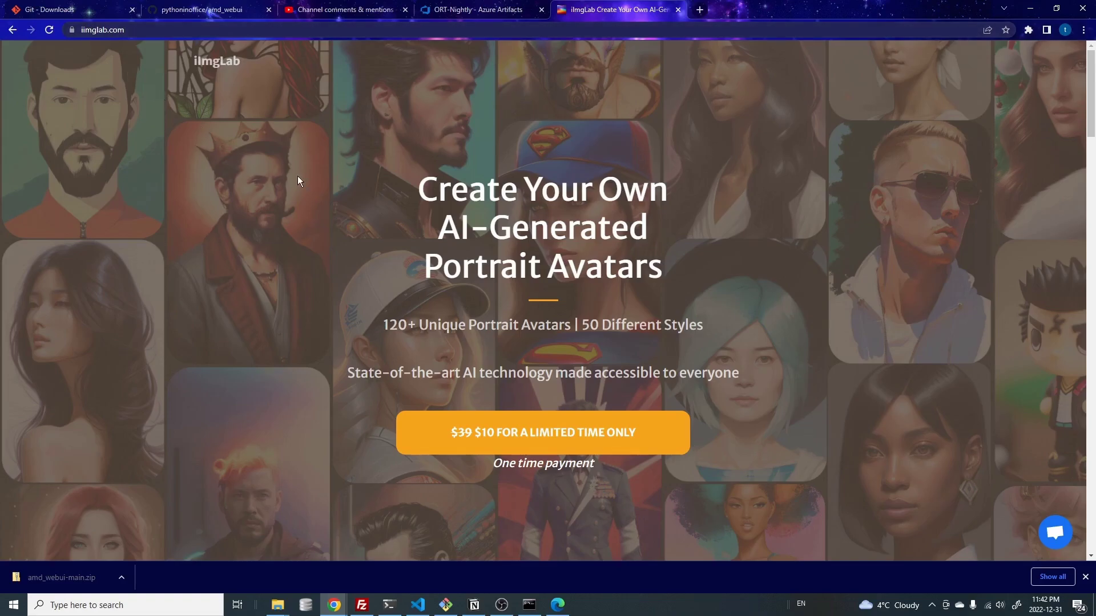
pyautogui.scroll(-15, 725, 269)
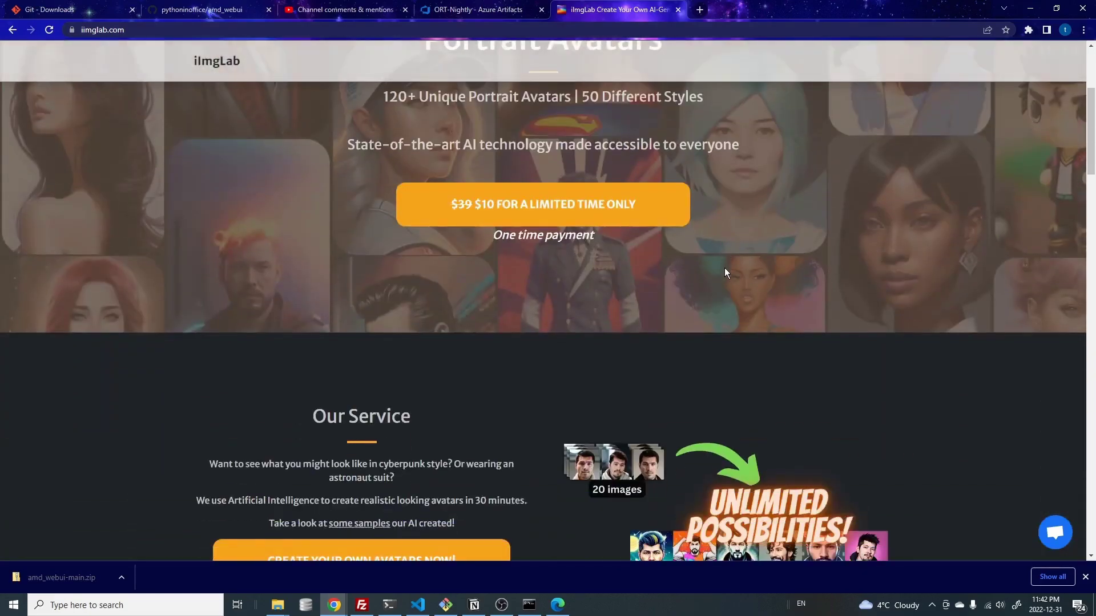
pyautogui.scroll(-1, 535, 263)
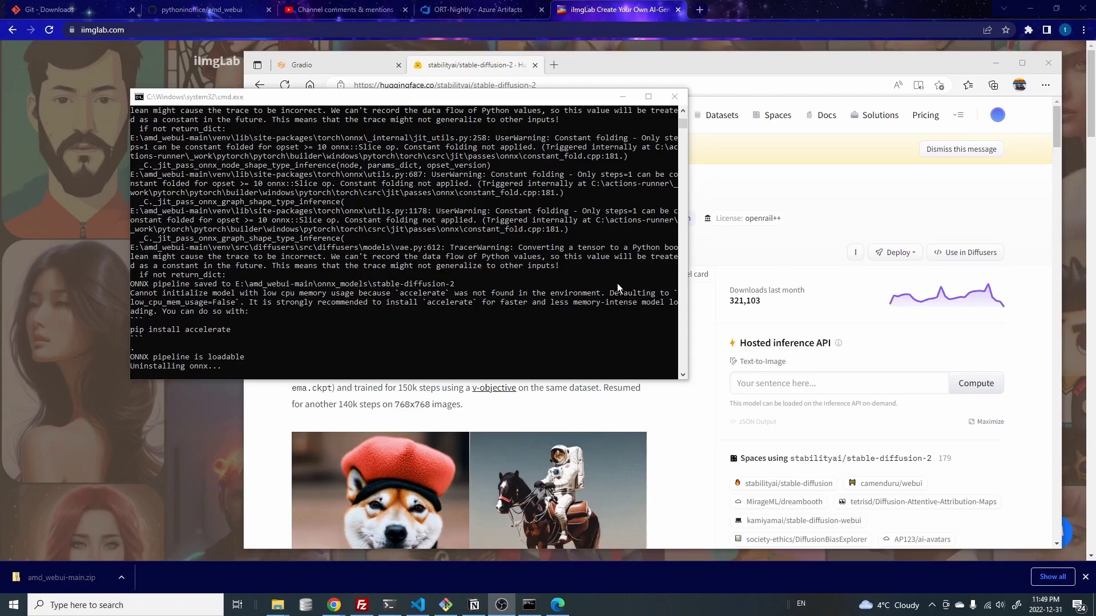
# Confirm model.onnx in onnx_models\stable-diffusion-2\text_encoder, then close Explorer and move the console aside
pyautogui.hotkey('alt', 'Tab')
pyautogui.moveTo(499, 85); pyautogui.dragTo(570, 77)
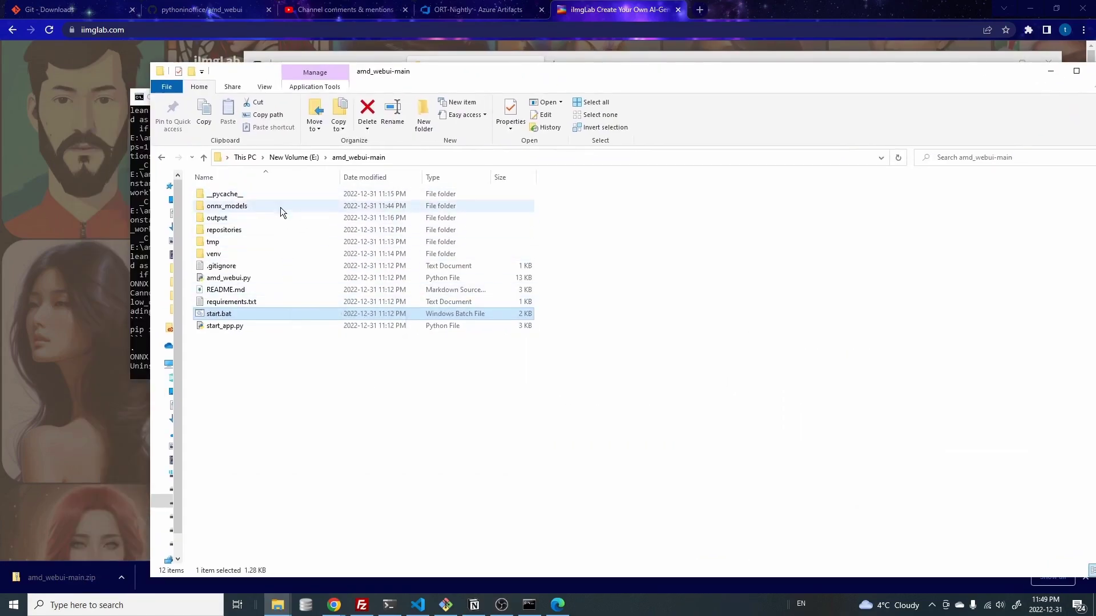
pyautogui.moveTo(226, 210)
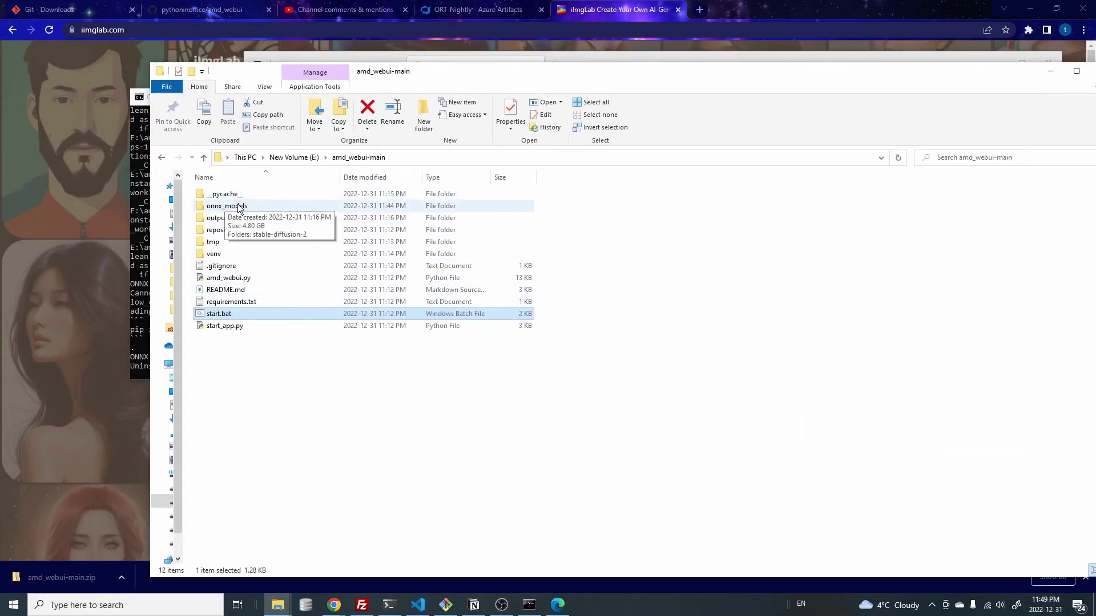
pyautogui.doubleClick(226, 210)
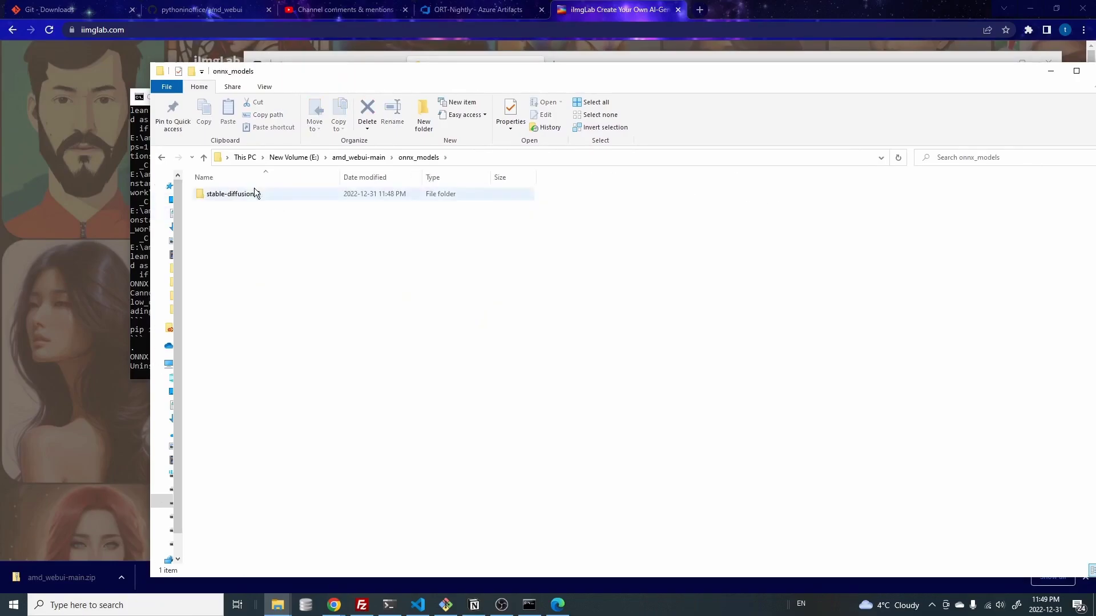
pyautogui.doubleClick(241, 197)
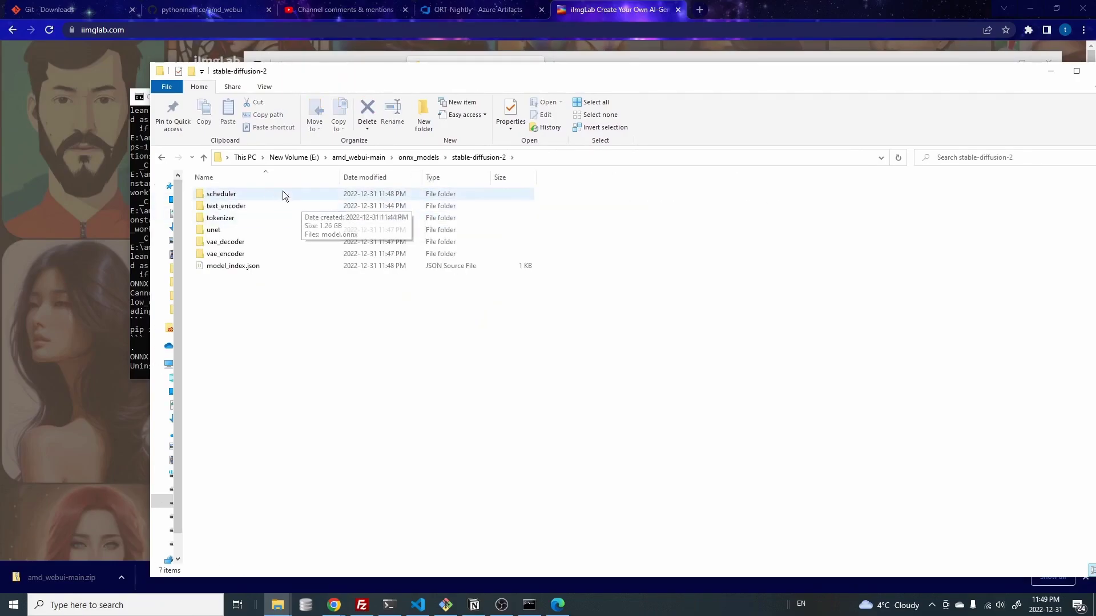
pyautogui.doubleClick(244, 202)
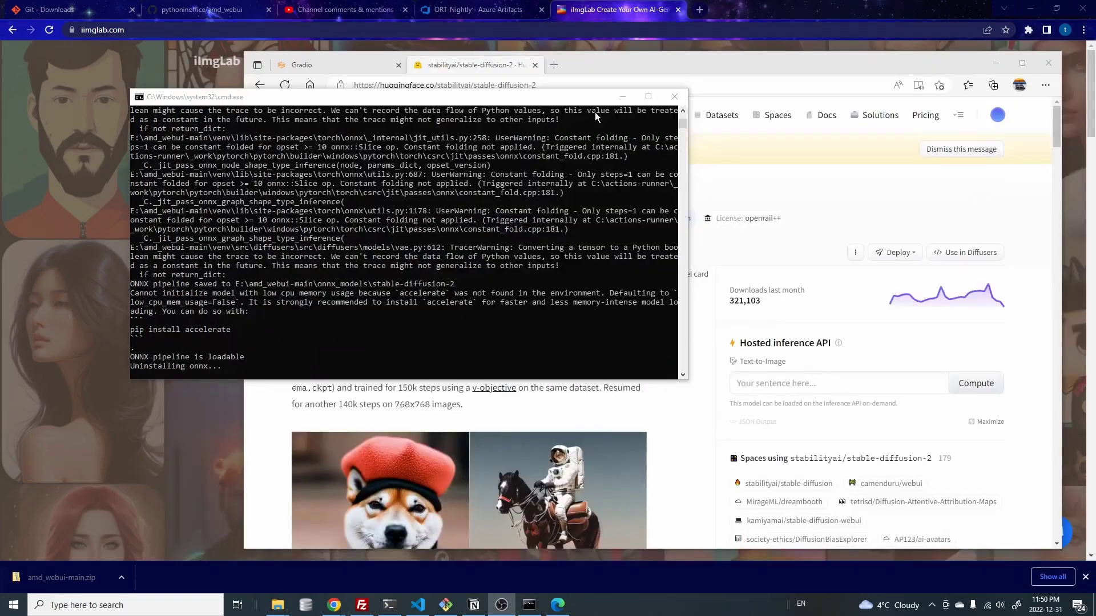
pyautogui.hotkey('alt', 'F4')
pyautogui.moveTo(545, 98); pyautogui.dragTo(628, 117)
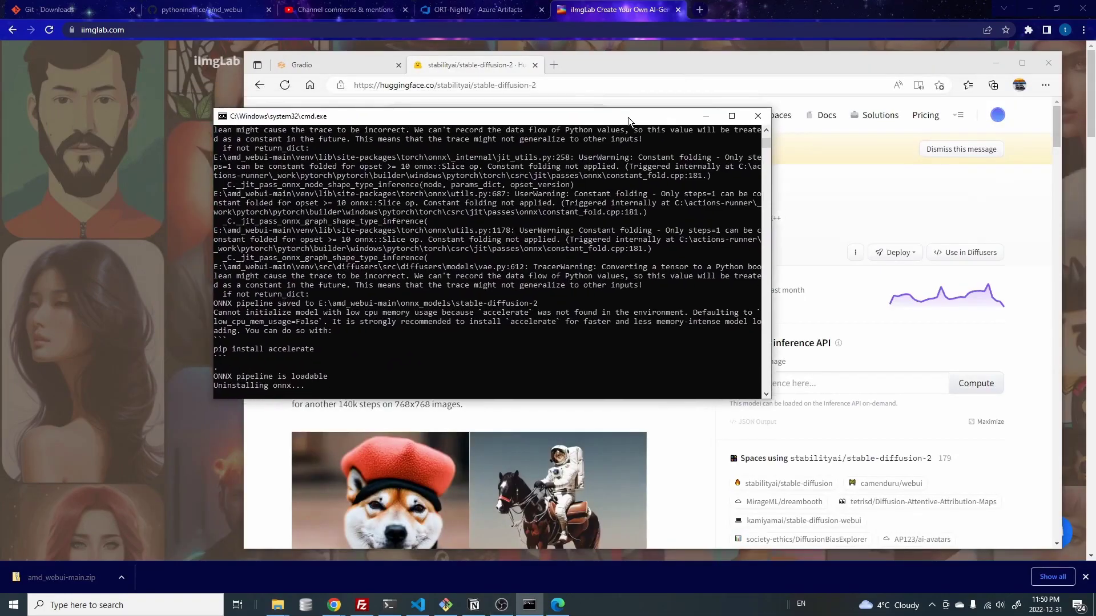
# Restart the WebUI and choose stable-diffusion-2 in the txt2img model dropdown
pyautogui.click(758, 117)
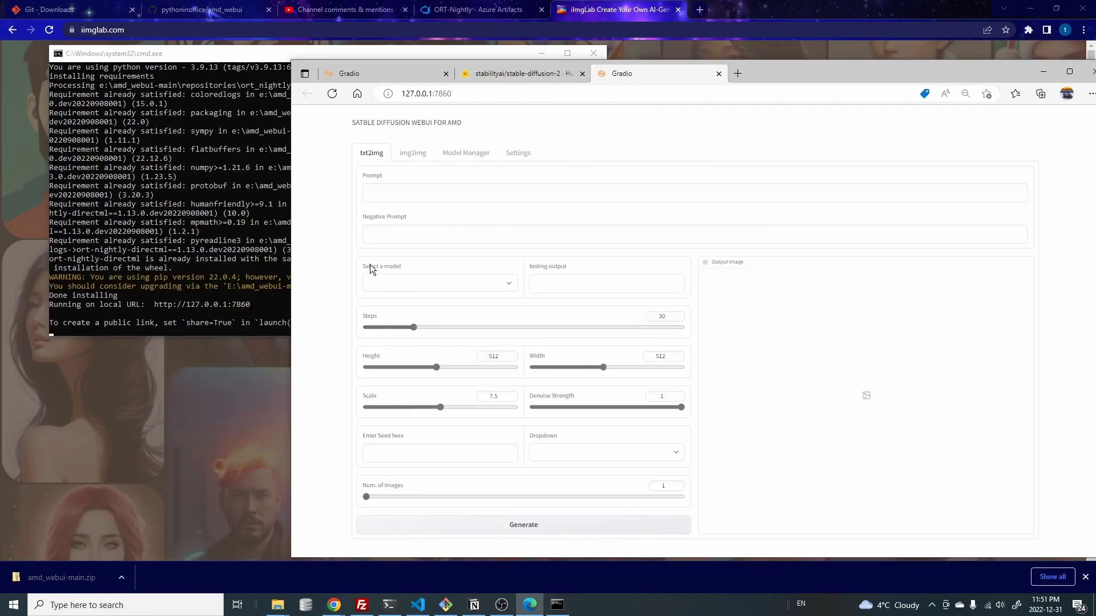
pyautogui.click(505, 284)
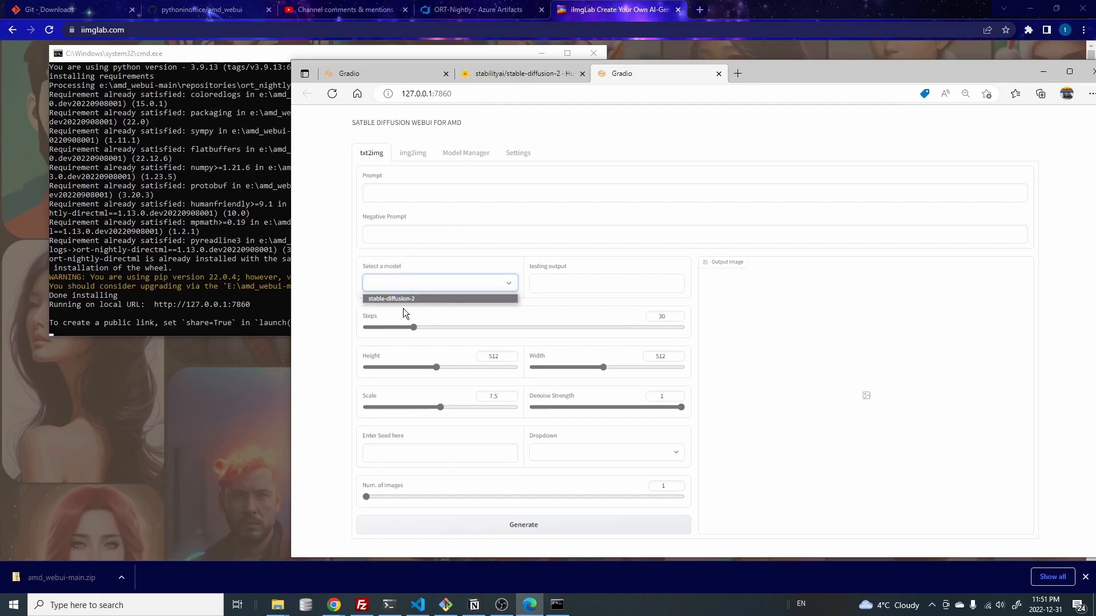
pyautogui.click(419, 299)
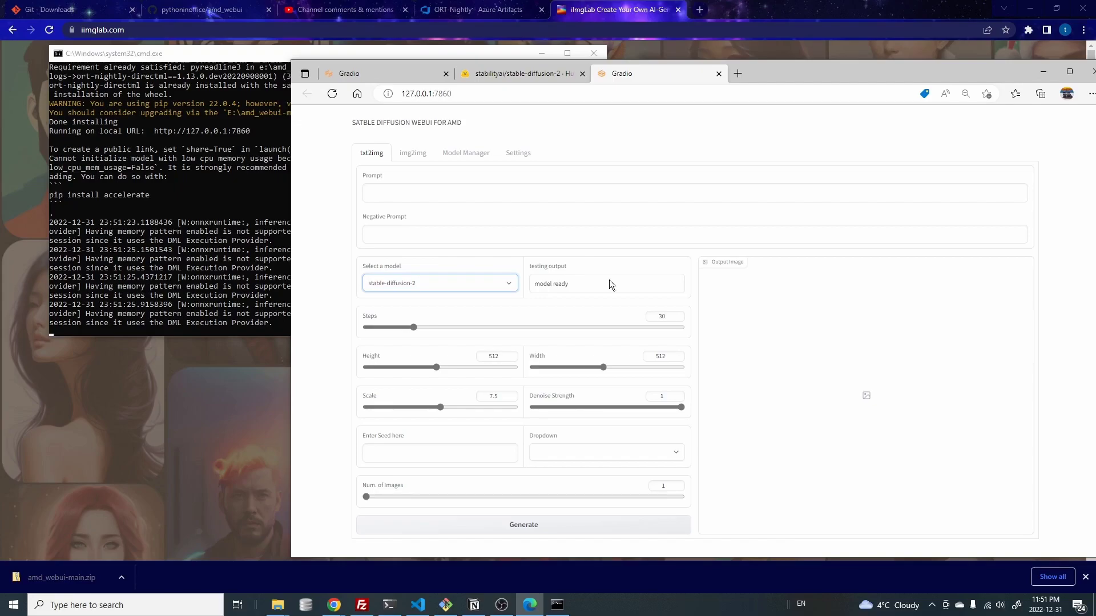
# Generate an image from the prompt 'amd graphic card' with stable-diffusion-2
pyautogui.click(401, 189)
pyautogui.write('amd graphic card')
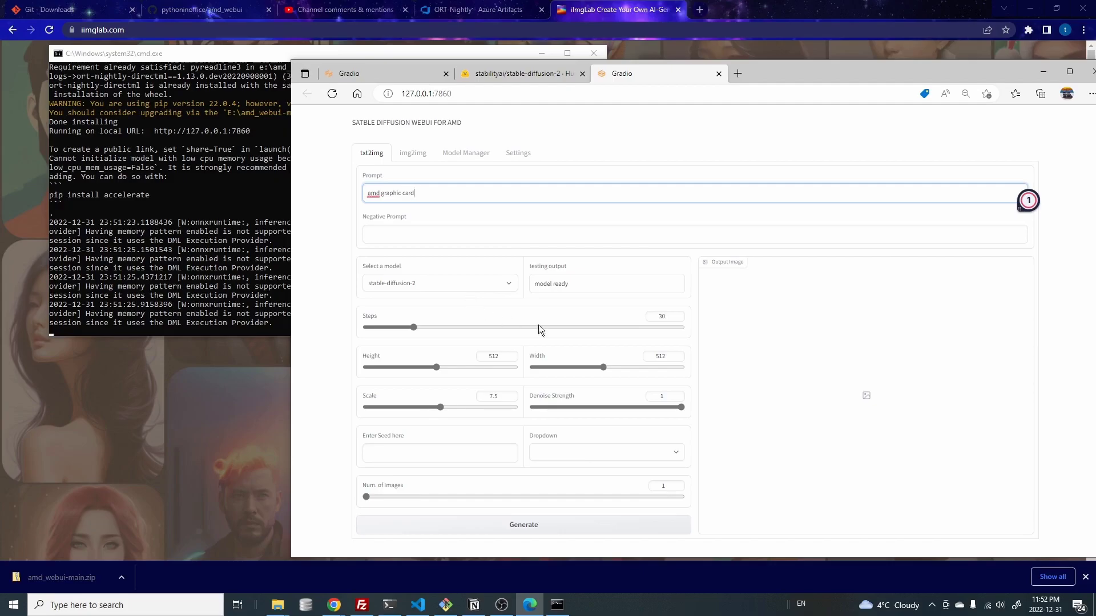
pyautogui.click(558, 530)
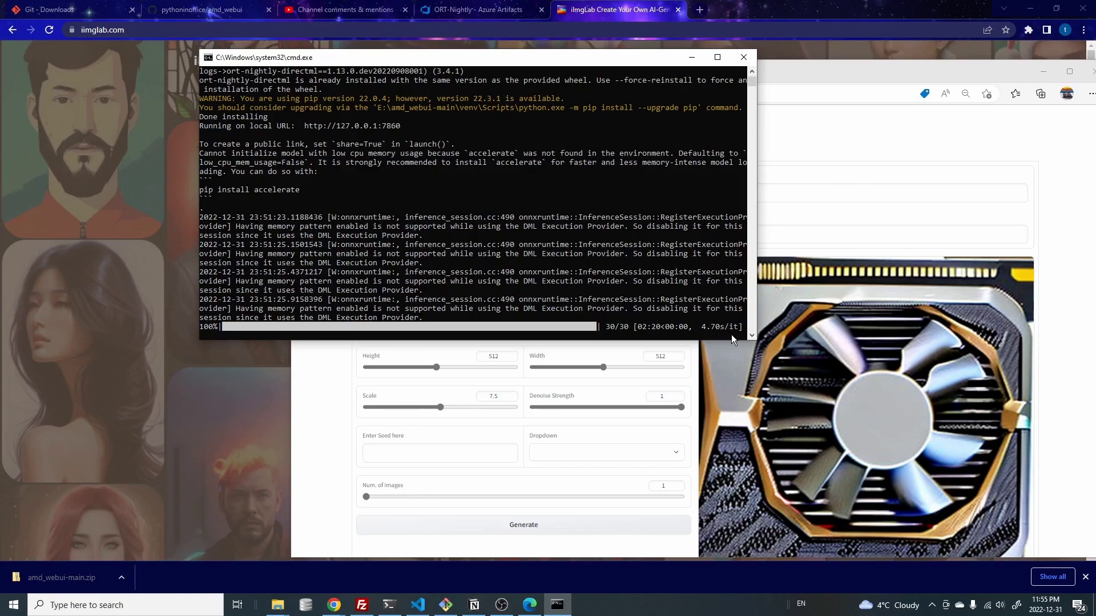
pyautogui.click(850, 270)
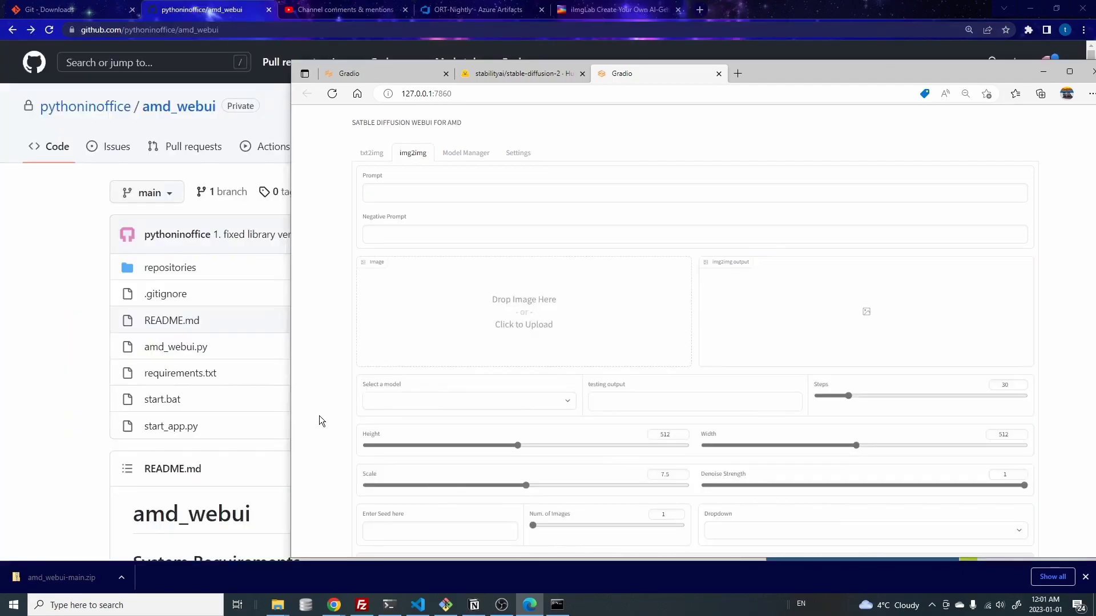
# Select stable-diffusion-2 for img2img, drop in the drawn landscape, and enter 'landscape, fantasy world'
pyautogui.click(432, 406)
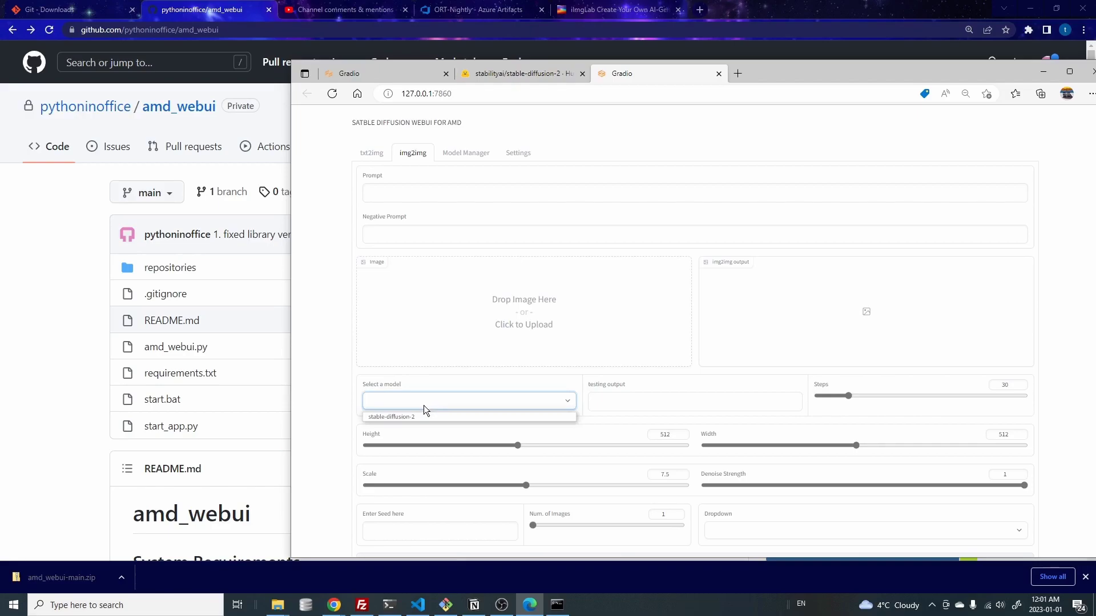
pyautogui.click(403, 418)
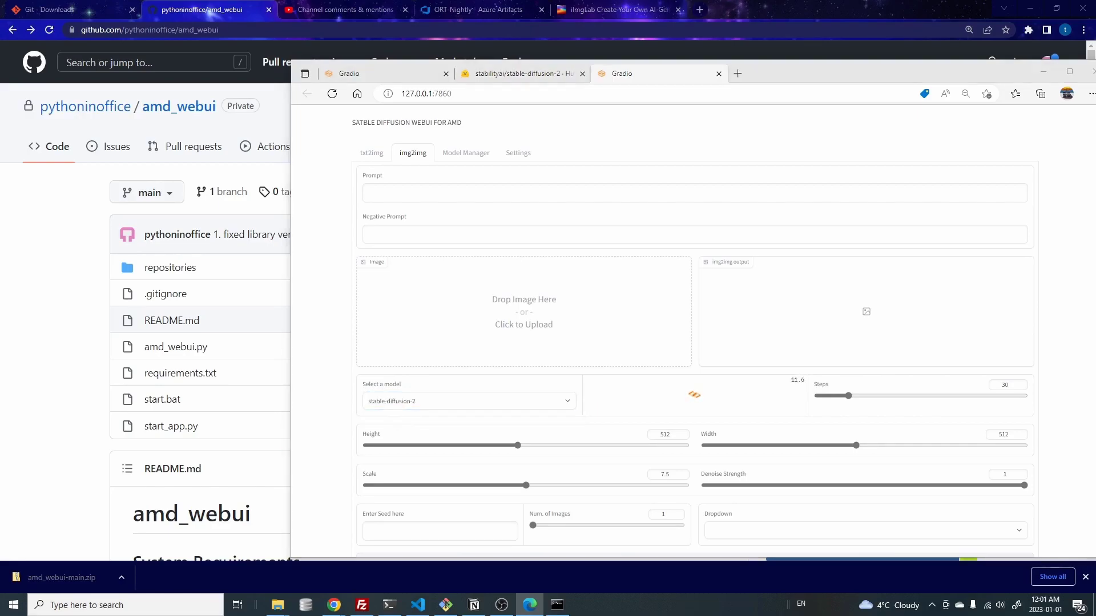
pyautogui.moveTo(489, 334); pyautogui.dragTo(486, 323)
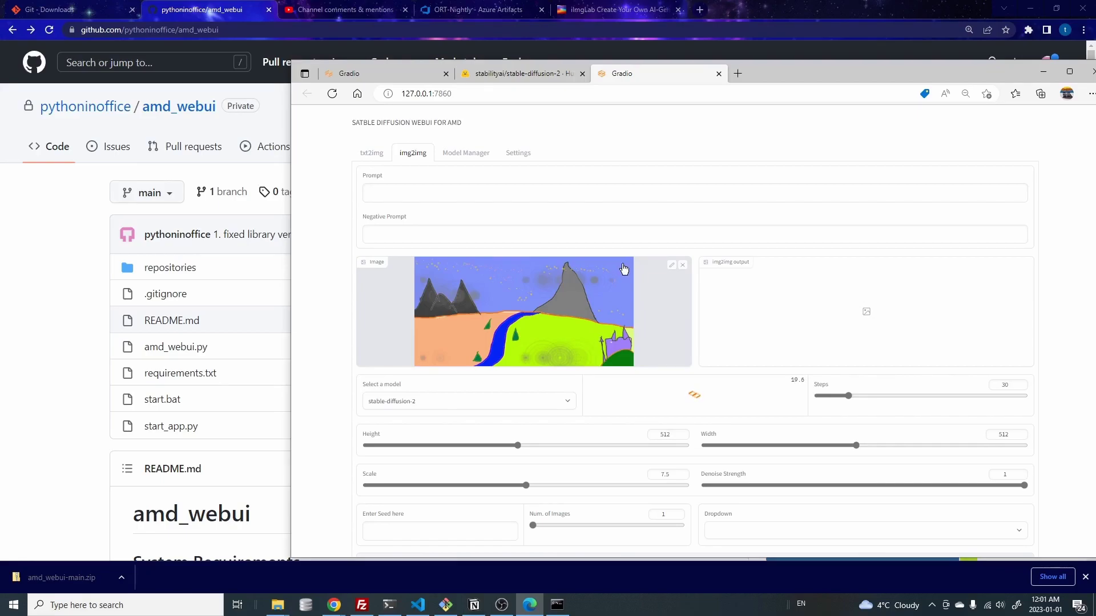
pyautogui.click(453, 196)
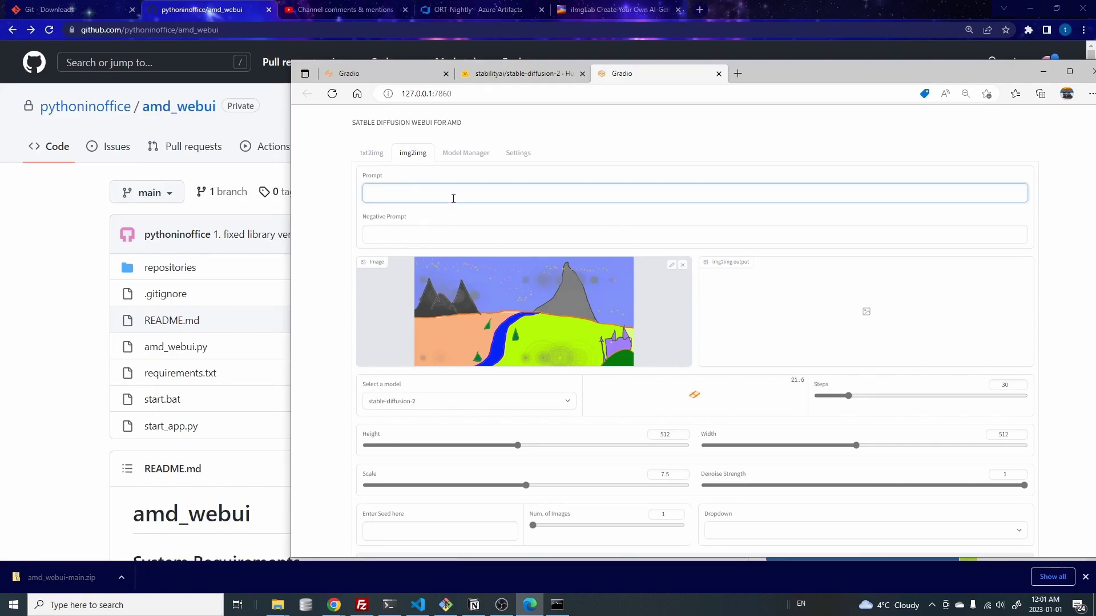
pyautogui.write('landscape')
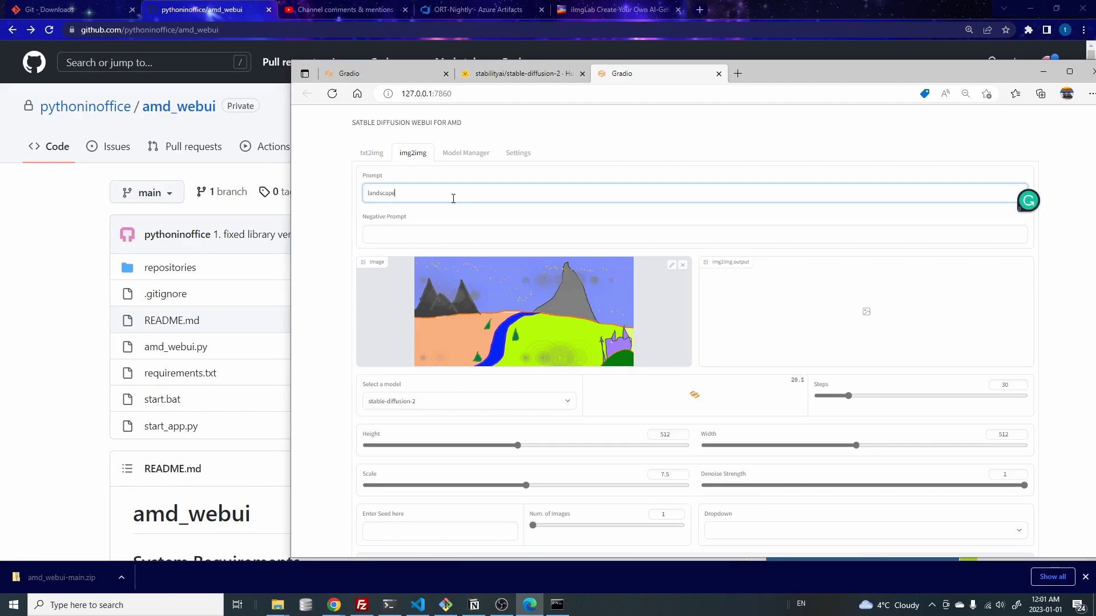
pyautogui.write(', fantasy world')
pyautogui.scroll(-2, 694, 426)
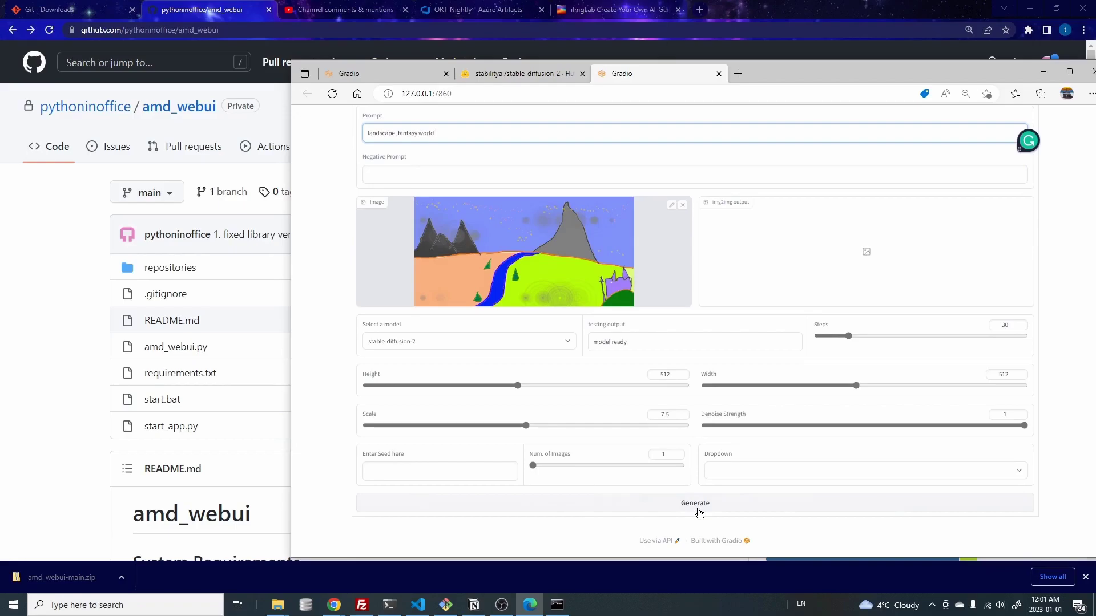
# View the finished img2img result and check the generation progress in the console
pyautogui.click(698, 505)
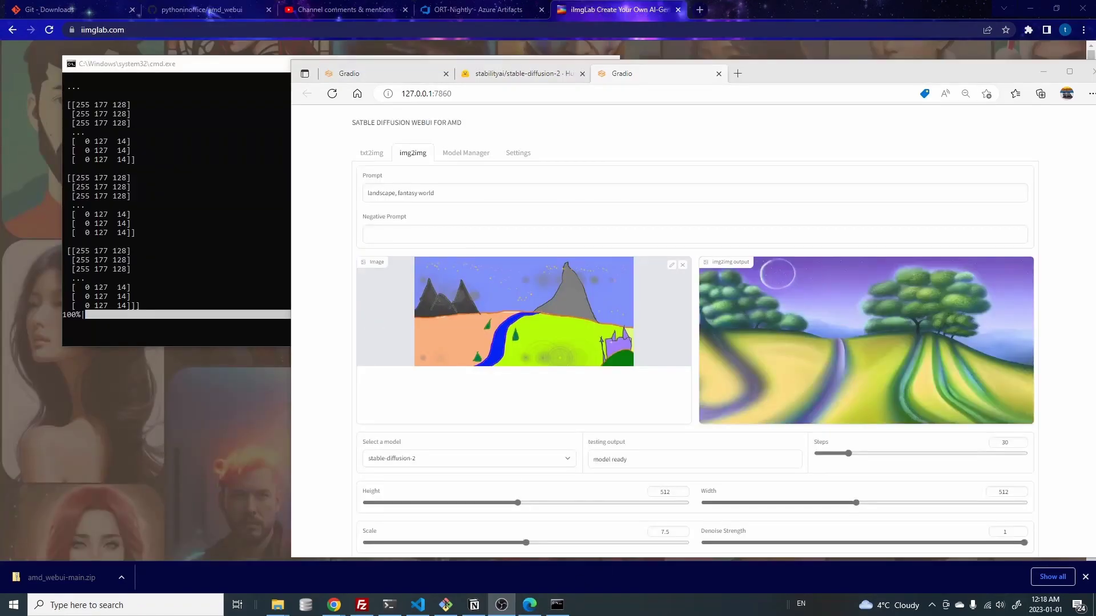
pyautogui.click(234, 68)
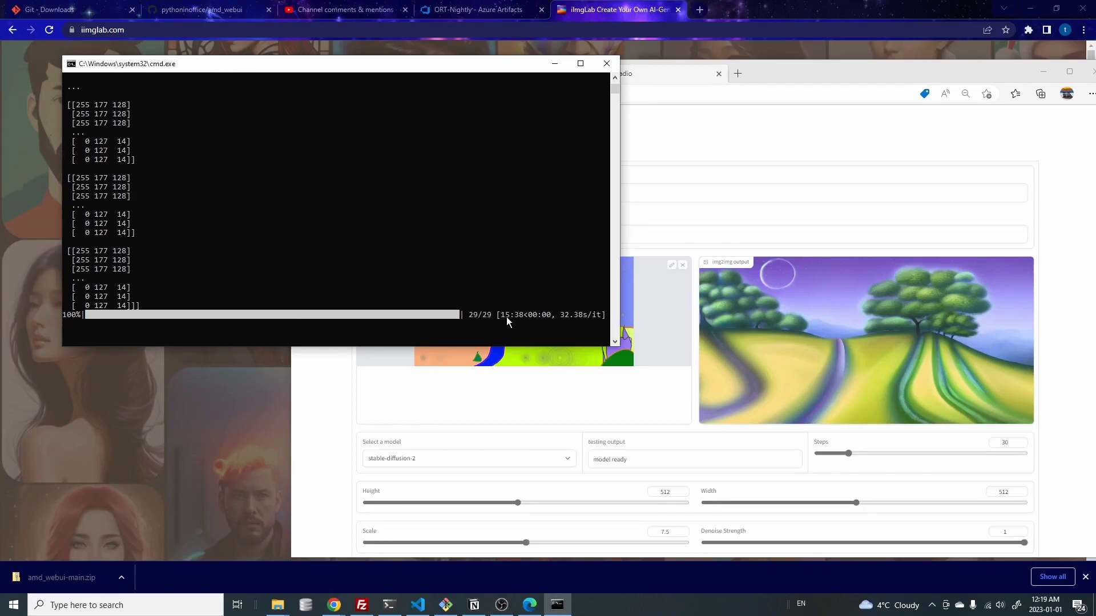
pyautogui.click(530, 605)
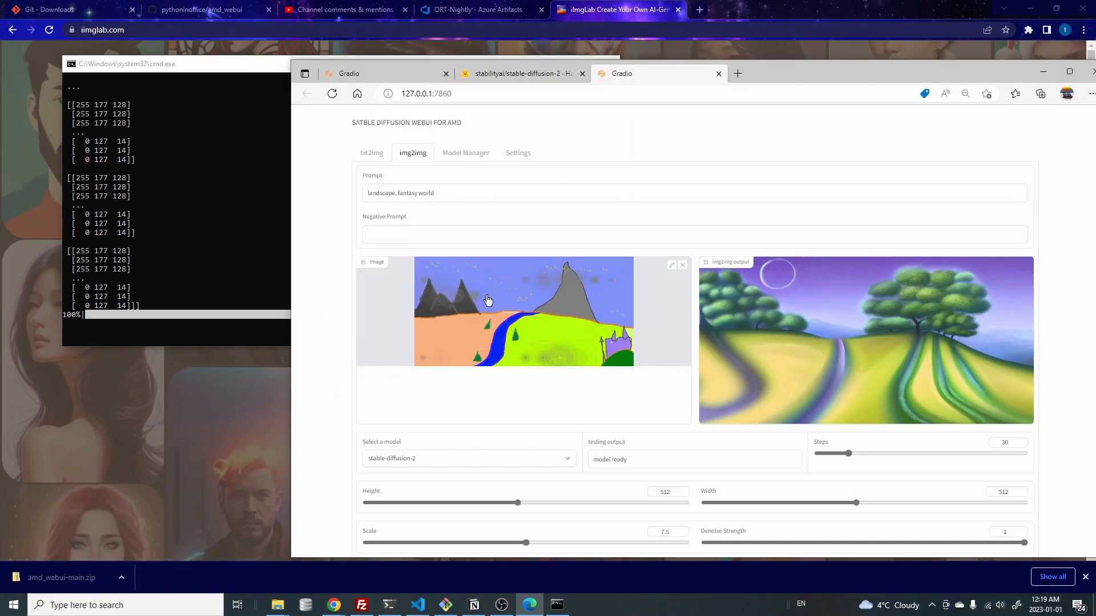
# Check in.jpg's Details properties for its 1024x512 size, then close them
pyautogui.click(277, 605)
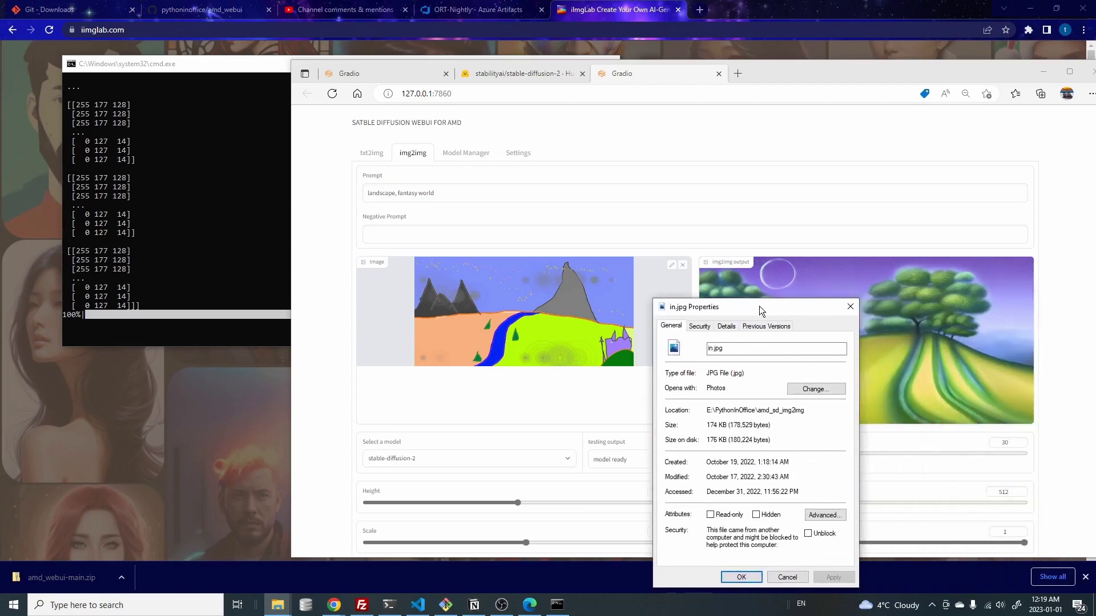
pyautogui.moveTo(742, 301); pyautogui.dragTo(697, 258)
pyautogui.click(675, 280)
pyautogui.scroll(-2, 738, 426)
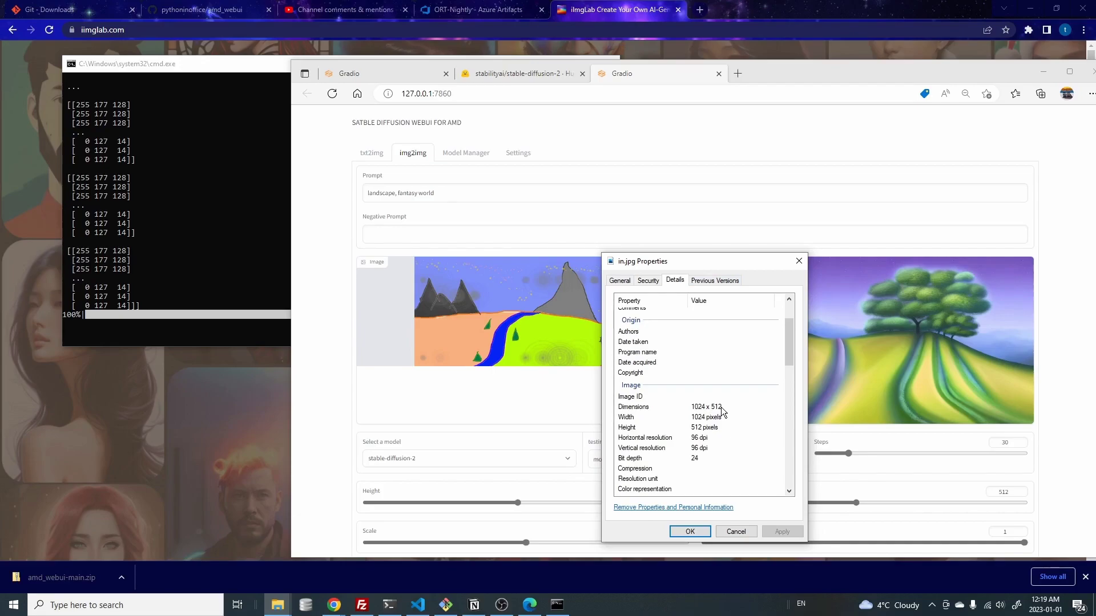
pyautogui.click(261, 307)
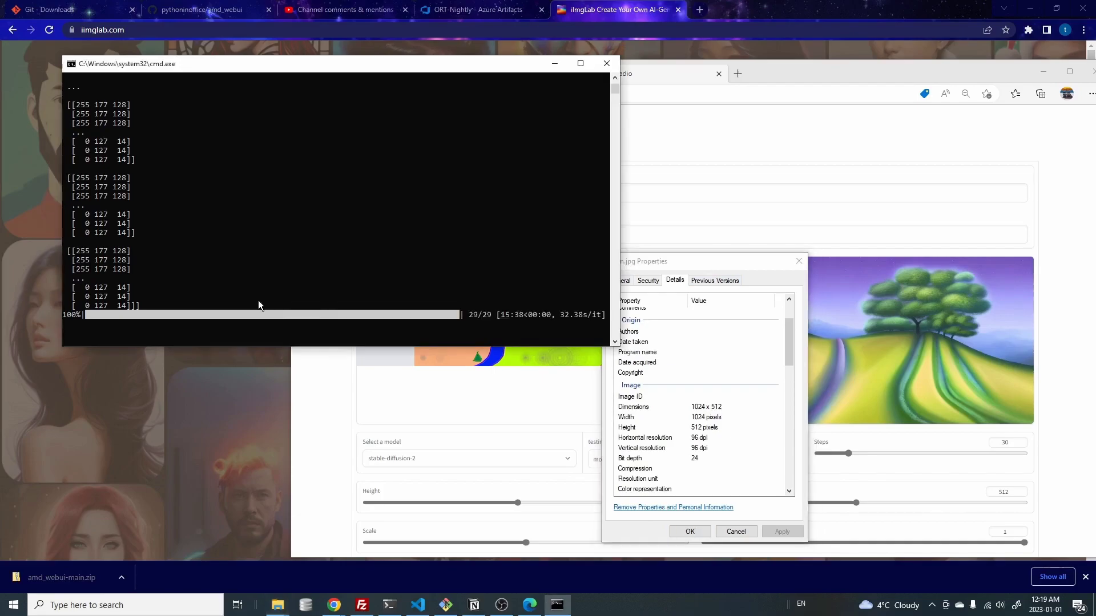
pyautogui.click(801, 260)
pyautogui.click(709, 88)
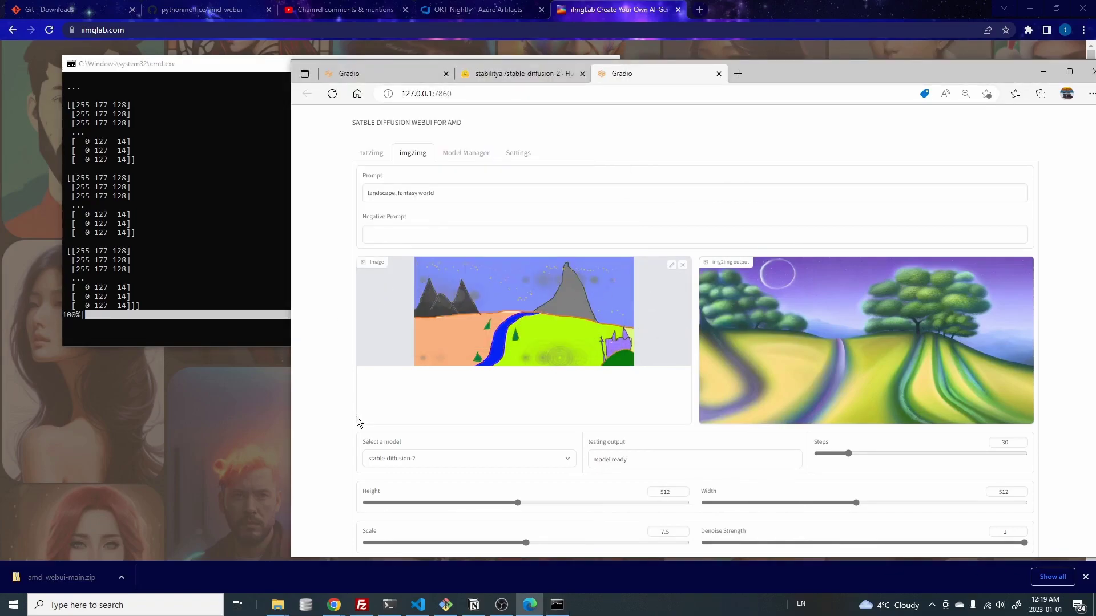
# Open onnx_models\stable-diffusion-2 in Explorer and start a second Explorer window for Local Disk (C:)
pyautogui.hotkey('alt', 'Tab')
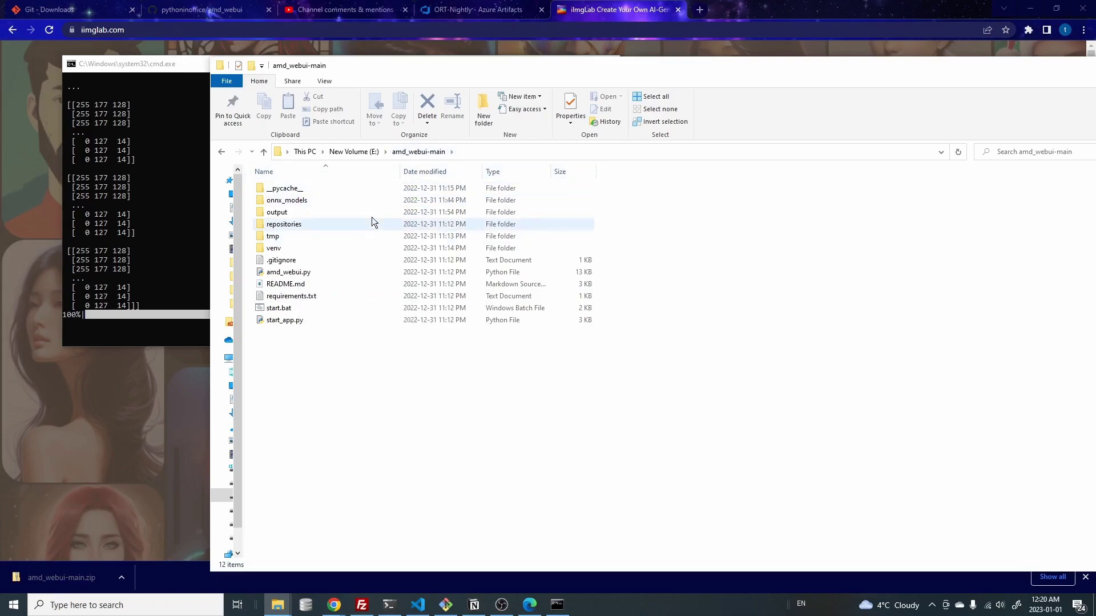
pyautogui.doubleClick(310, 203)
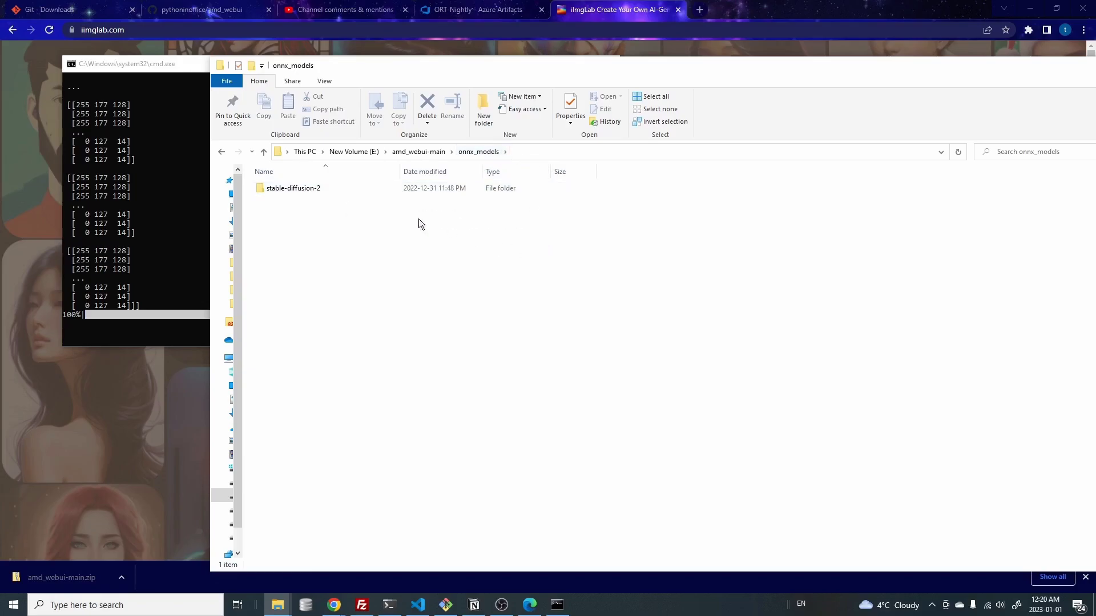
pyautogui.doubleClick(355, 188)
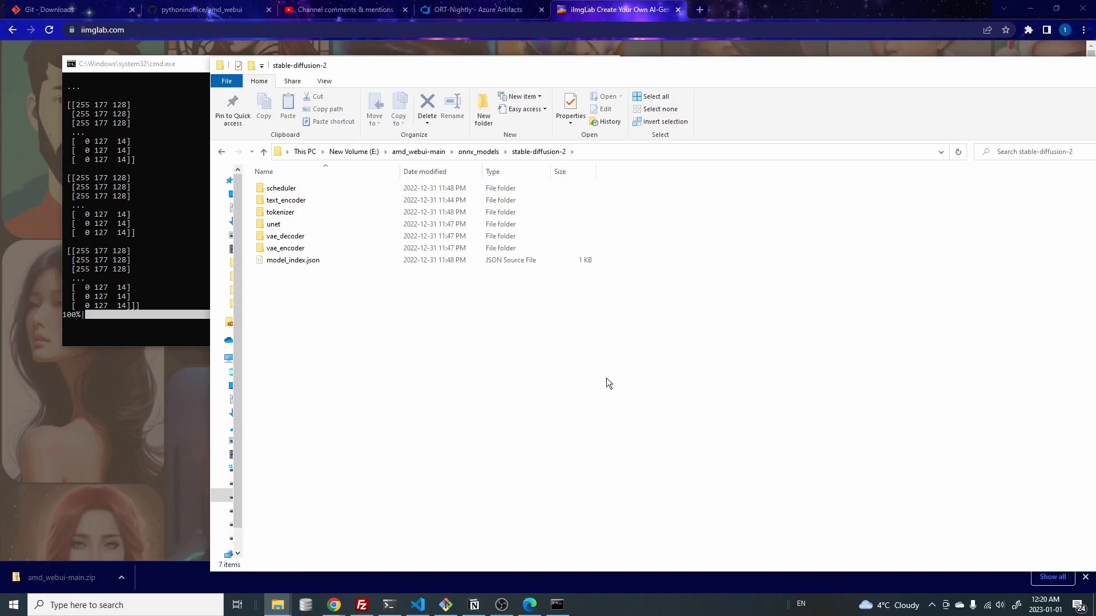
pyautogui.press('super+e')
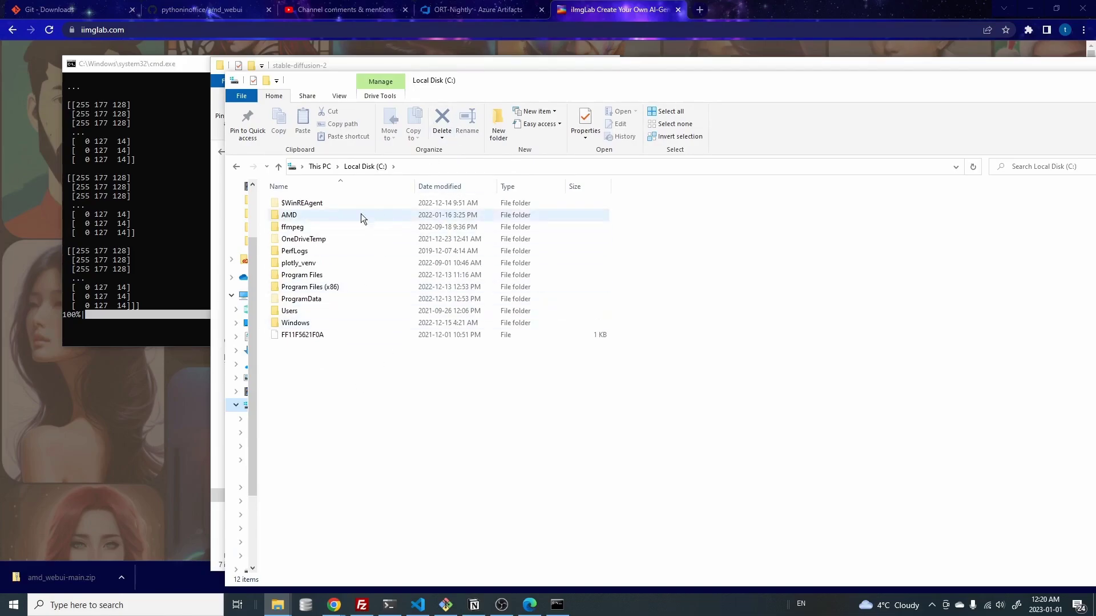
# Browse from Users through the home folder's .cache\huggingface\diffusers into models--stabilityai--stable-diffusion-2
pyautogui.doubleClick(317, 313)
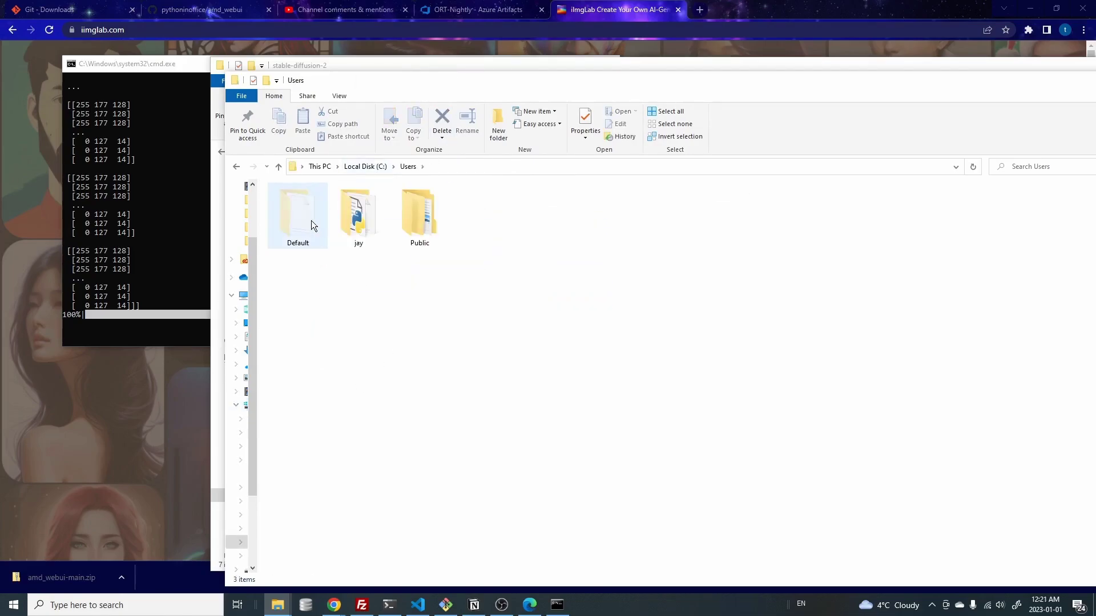
pyautogui.doubleClick(355, 222)
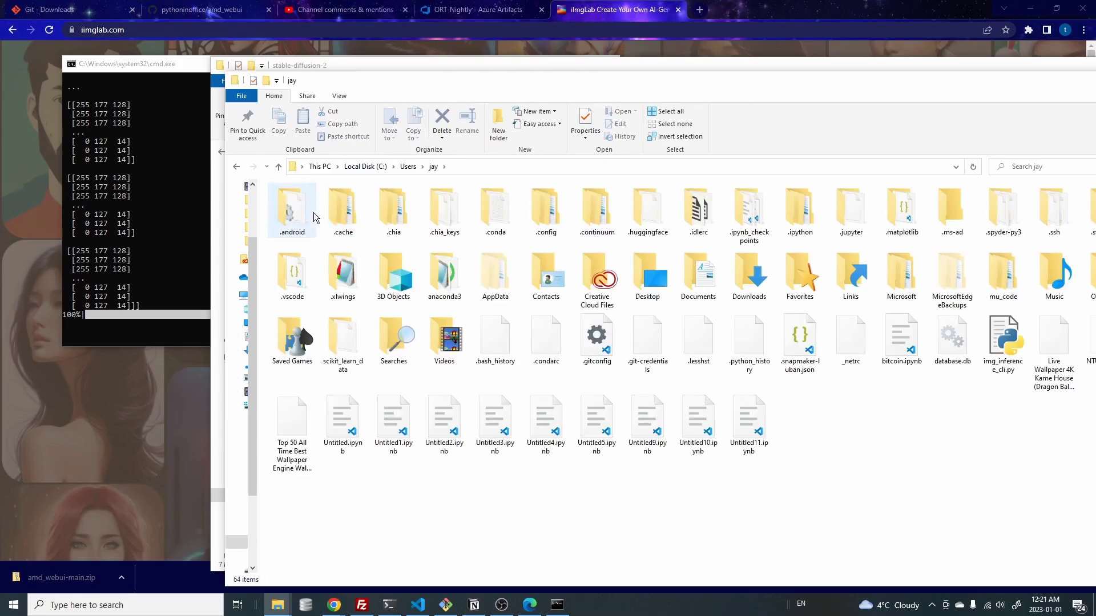
pyautogui.doubleClick(351, 213)
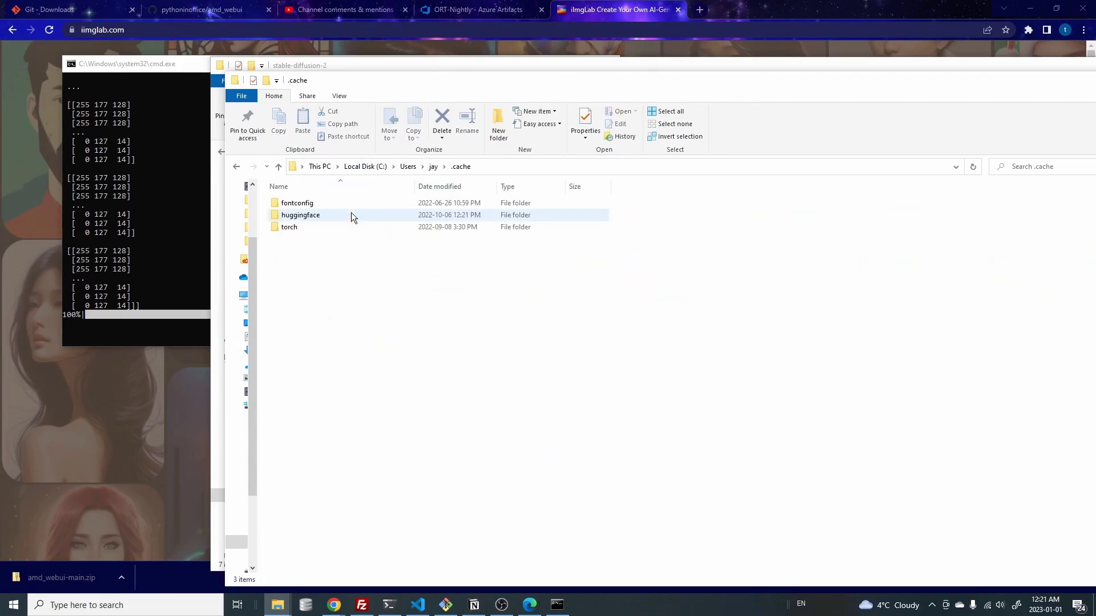
pyautogui.doubleClick(305, 215)
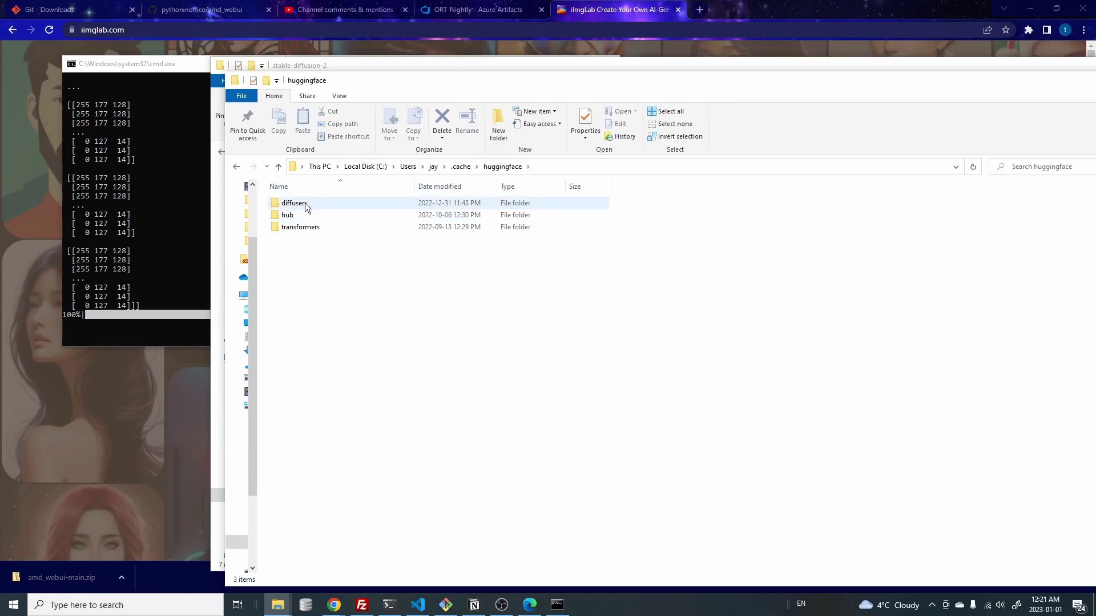
pyautogui.doubleClick(305, 204)
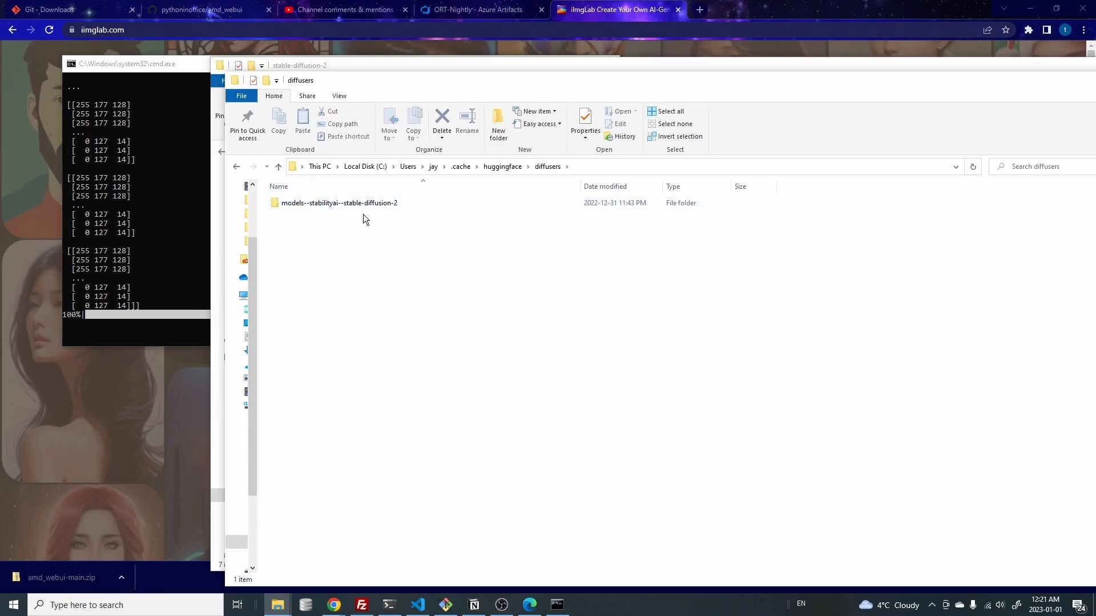
pyautogui.doubleClick(407, 203)
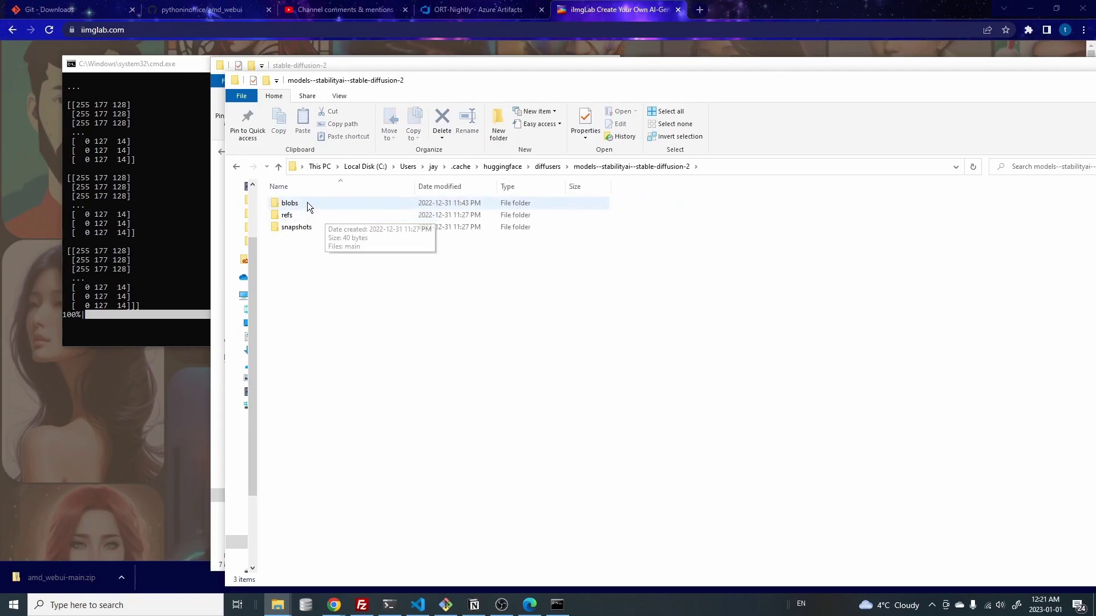
# Open the snapshot hash folder under snapshots, not blobs, to show unet, vae and other model folders
pyautogui.doubleClick(291, 203)
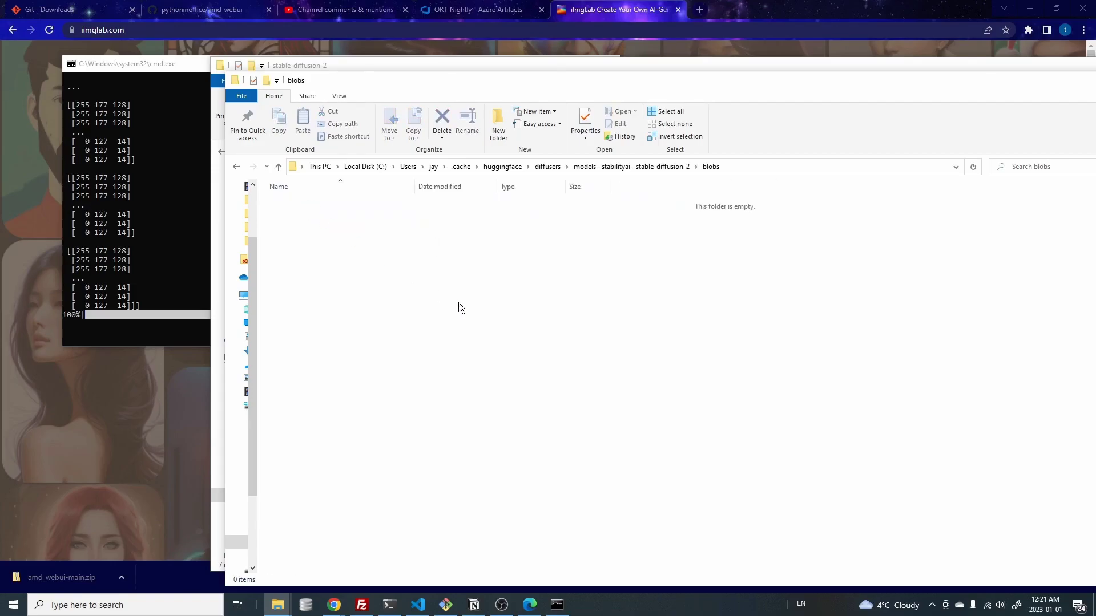
pyautogui.press('BackSpace')
pyautogui.press('Down')
pyautogui.press('Down')
pyautogui.press('Return')
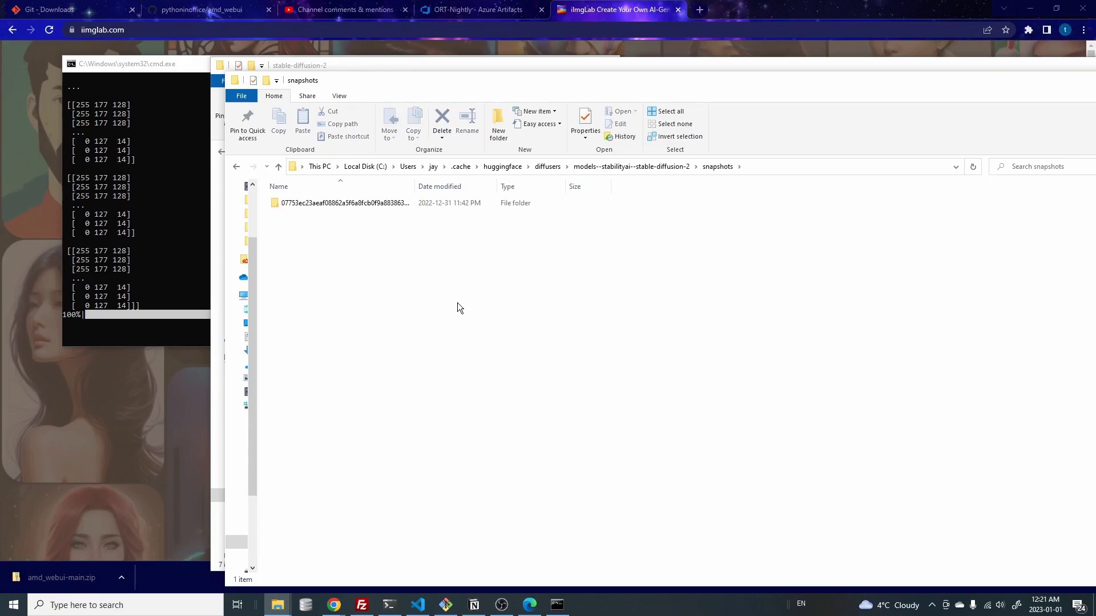
pyautogui.doubleClick(313, 207)
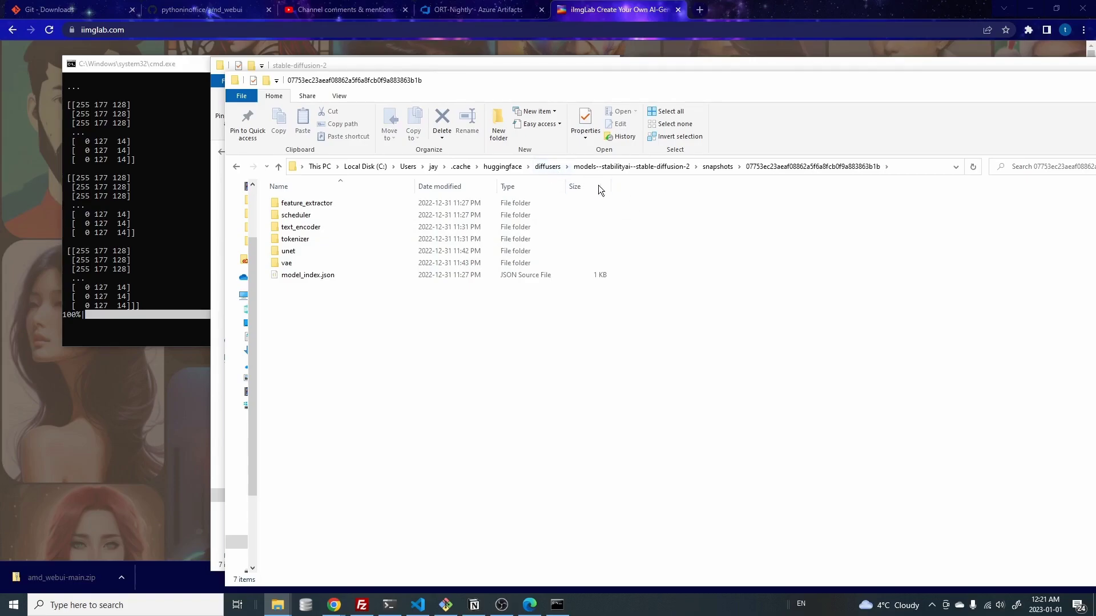
# Check the stable-diffusion-2 cache folder's Properties for its 9.61 GB size, then bring up the SHARK repo page
pyautogui.click(548, 166)
pyautogui.rightClick(339, 203)
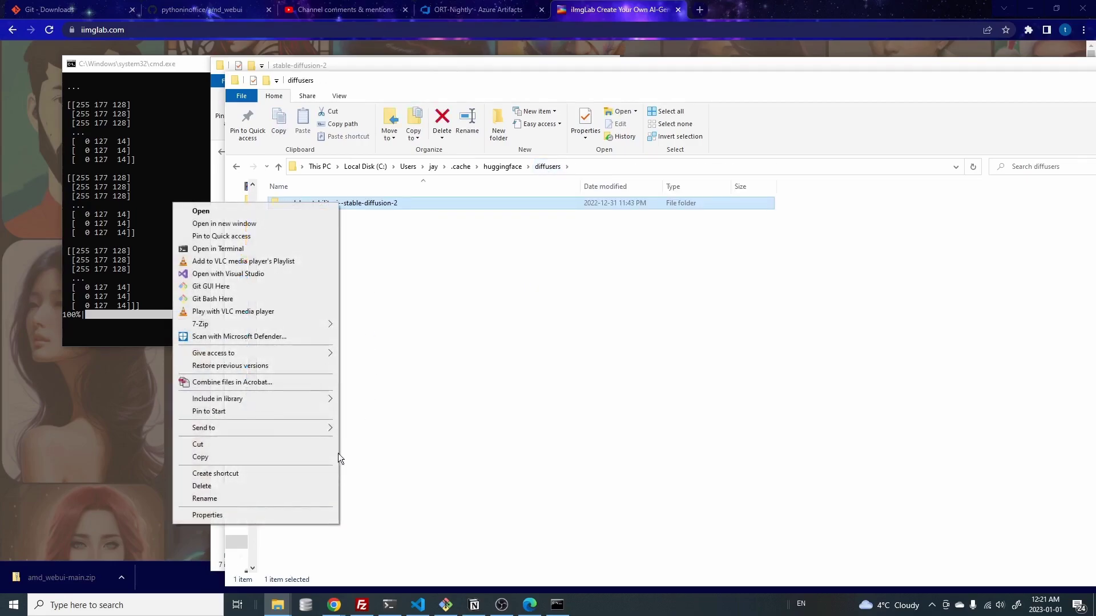
pyautogui.click(306, 515)
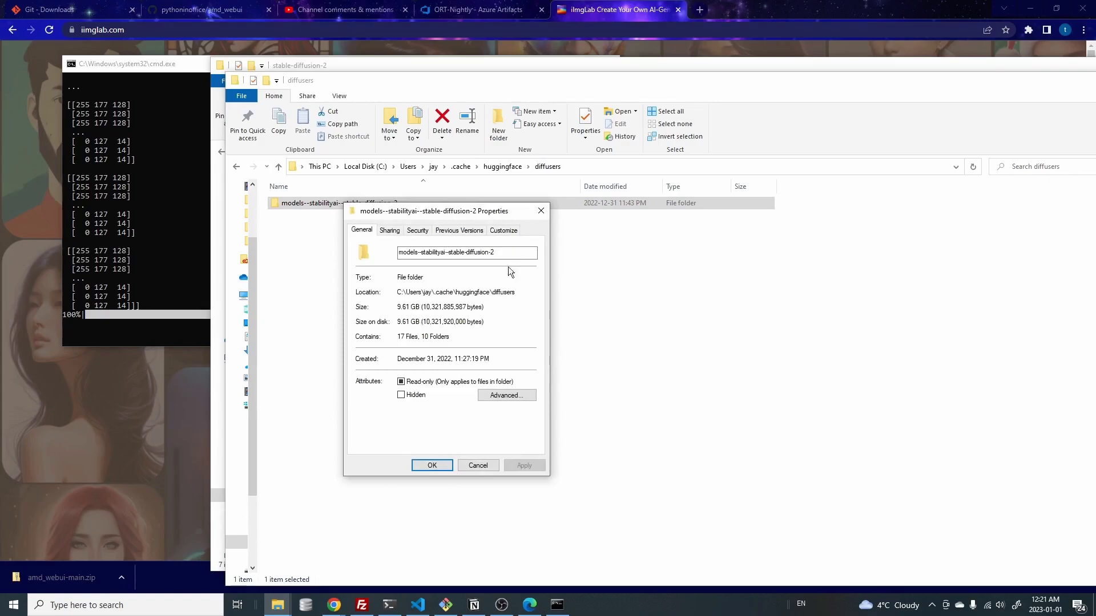
pyautogui.click(540, 211)
pyautogui.moveTo(422, 272); pyautogui.dragTo(266, 150)
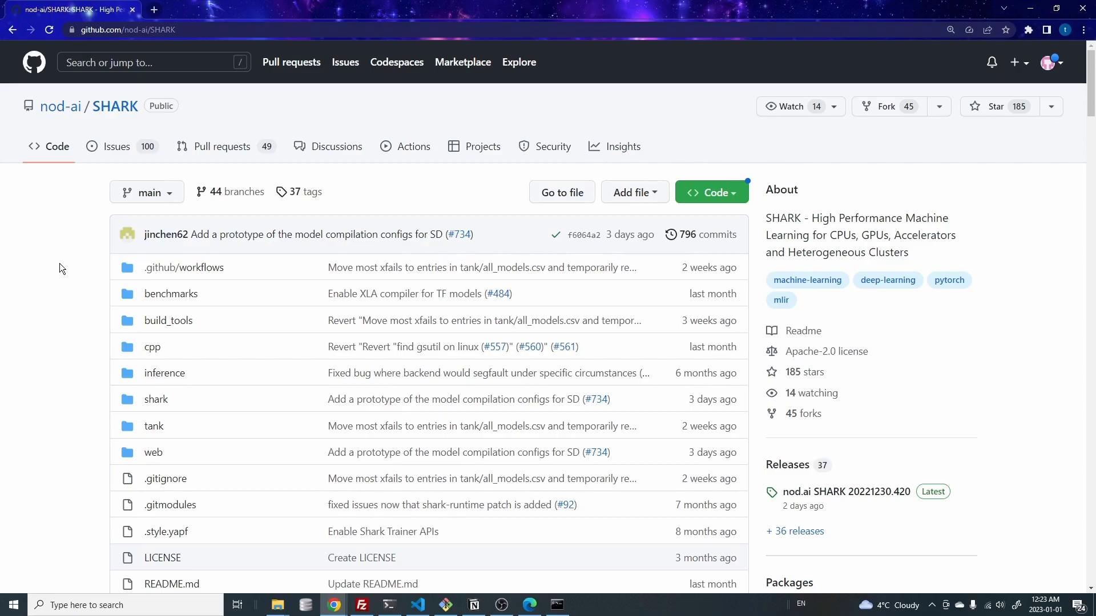
pyautogui.scroll(-8, 61, 268)
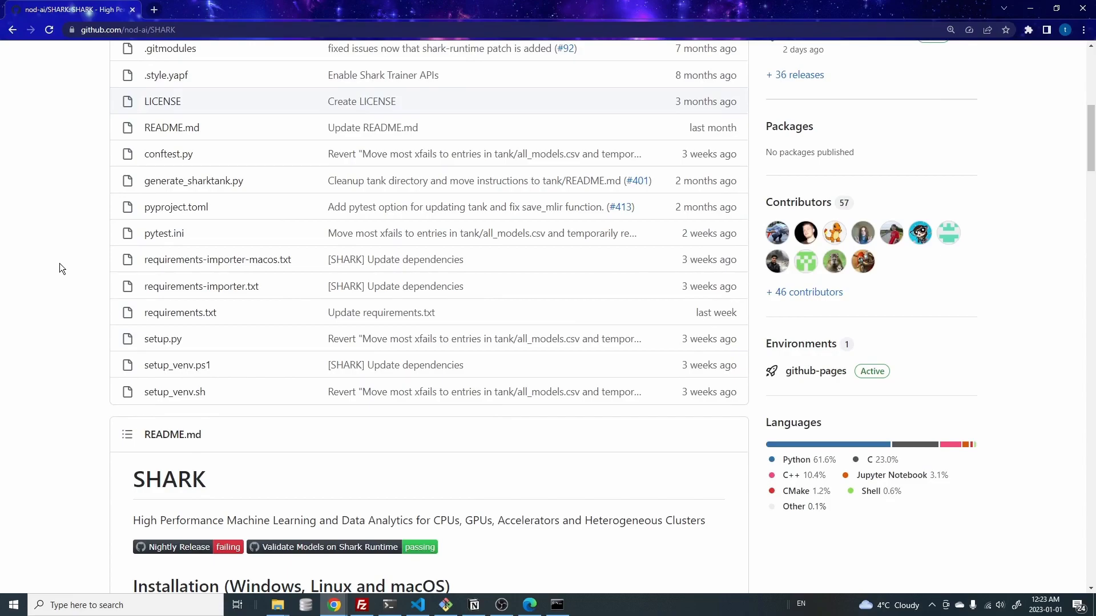
pyautogui.scroll(-12, 61, 268)
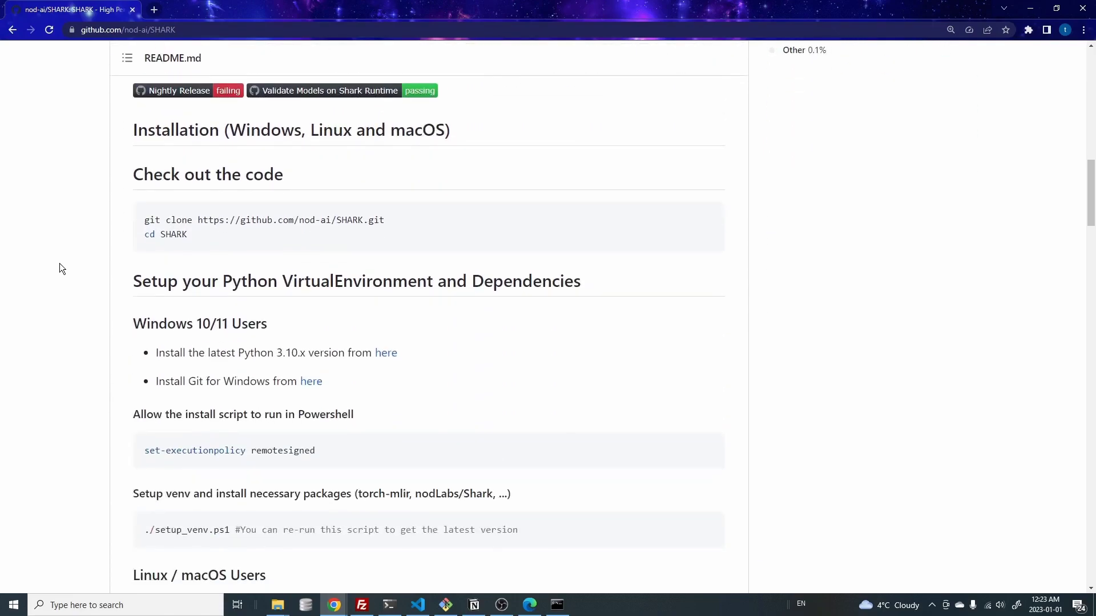
pyautogui.scroll(-4, 61, 268)
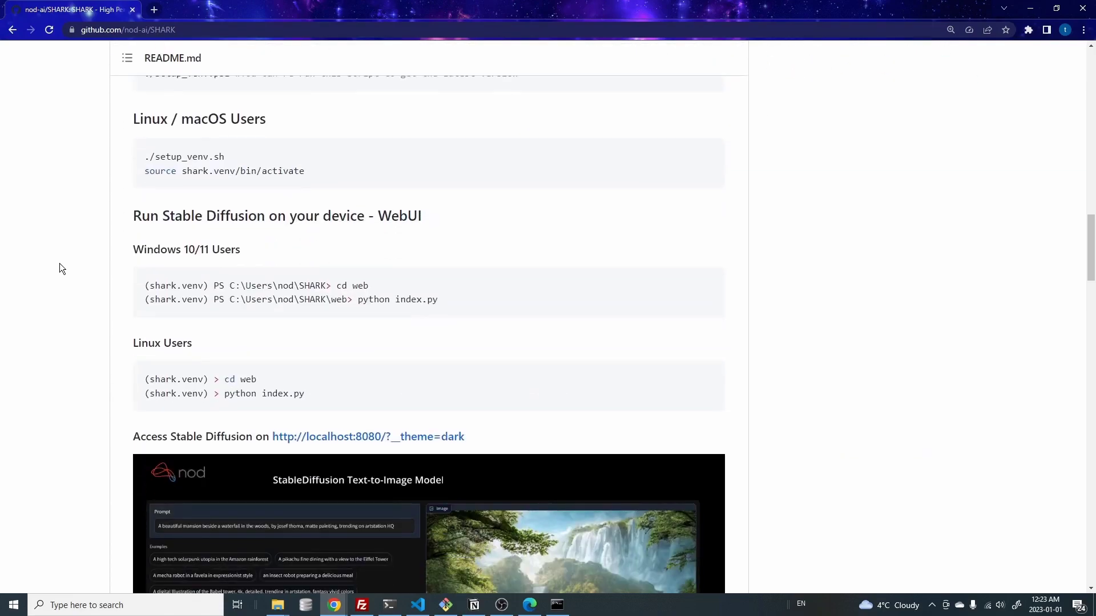
pyautogui.scroll(-5, 60, 264)
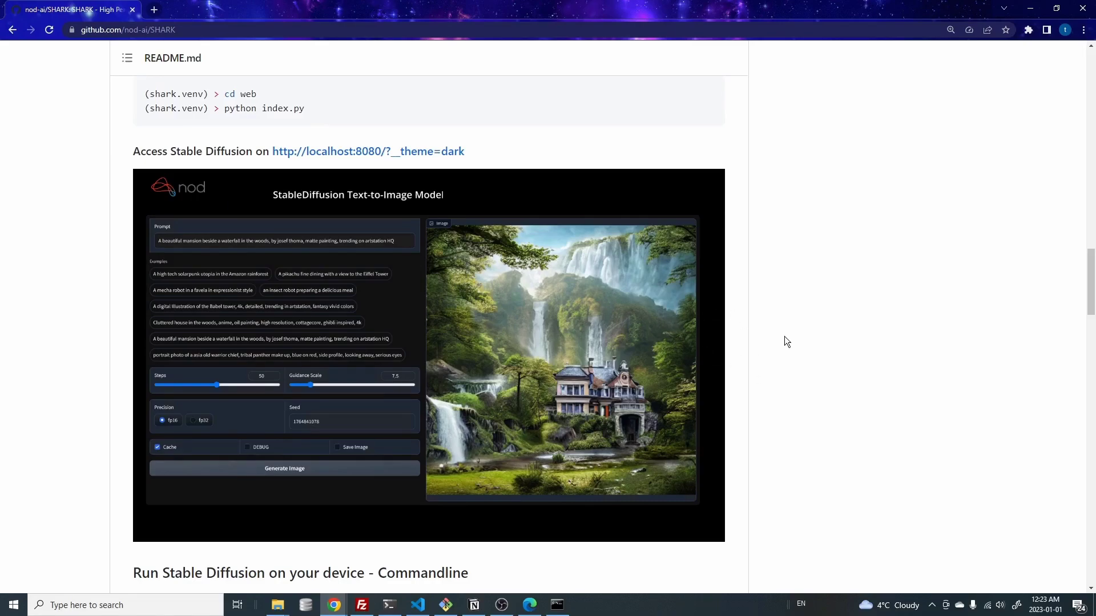
pyautogui.scroll(-7, 785, 342)
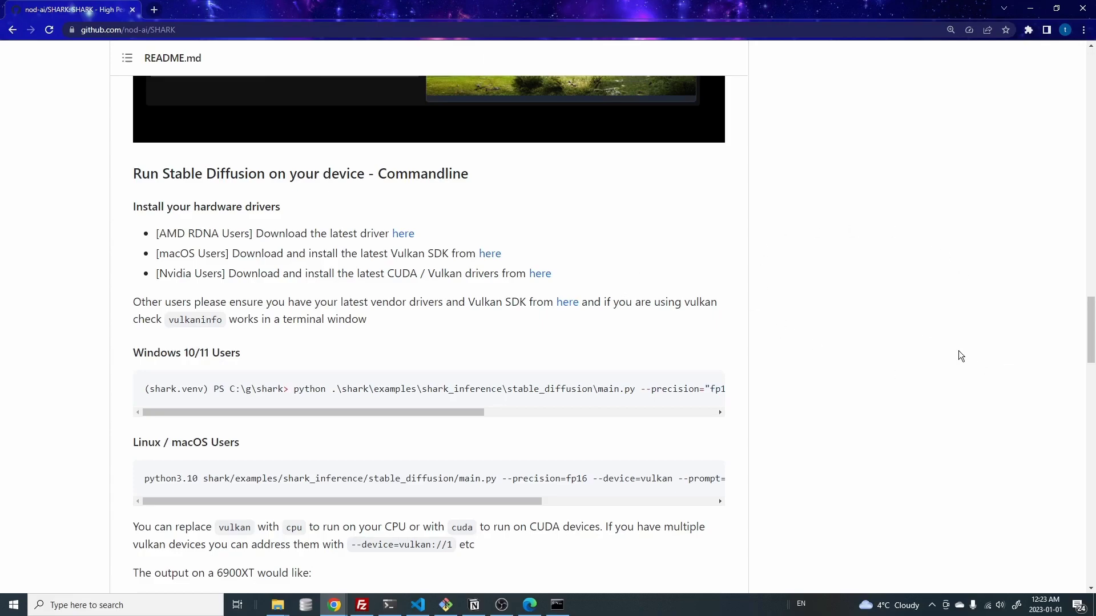
pyautogui.press('Home')
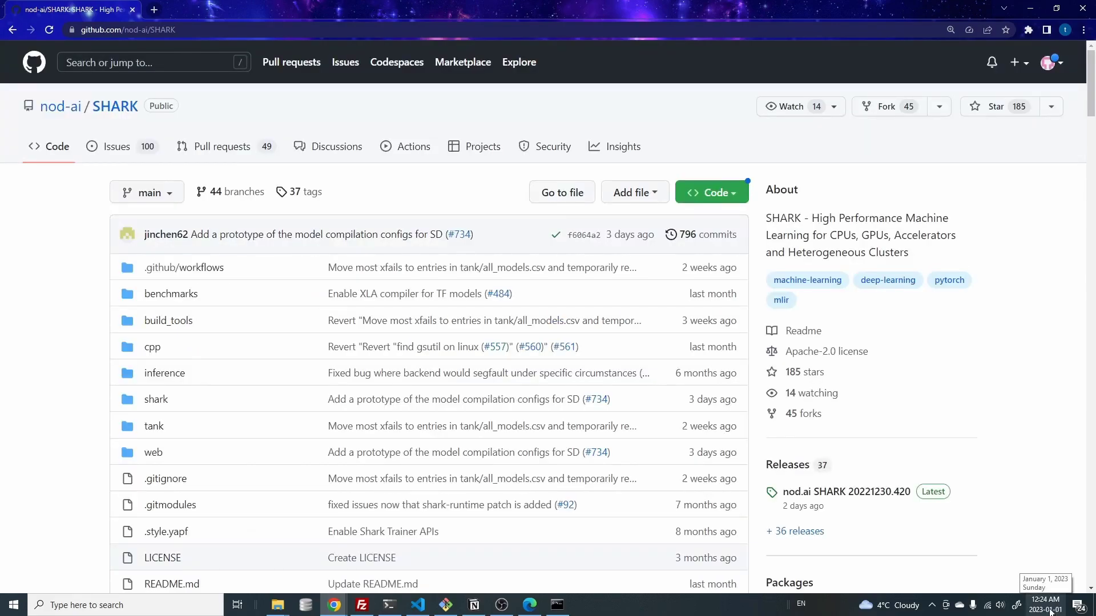
pyautogui.moveTo(1051, 611)
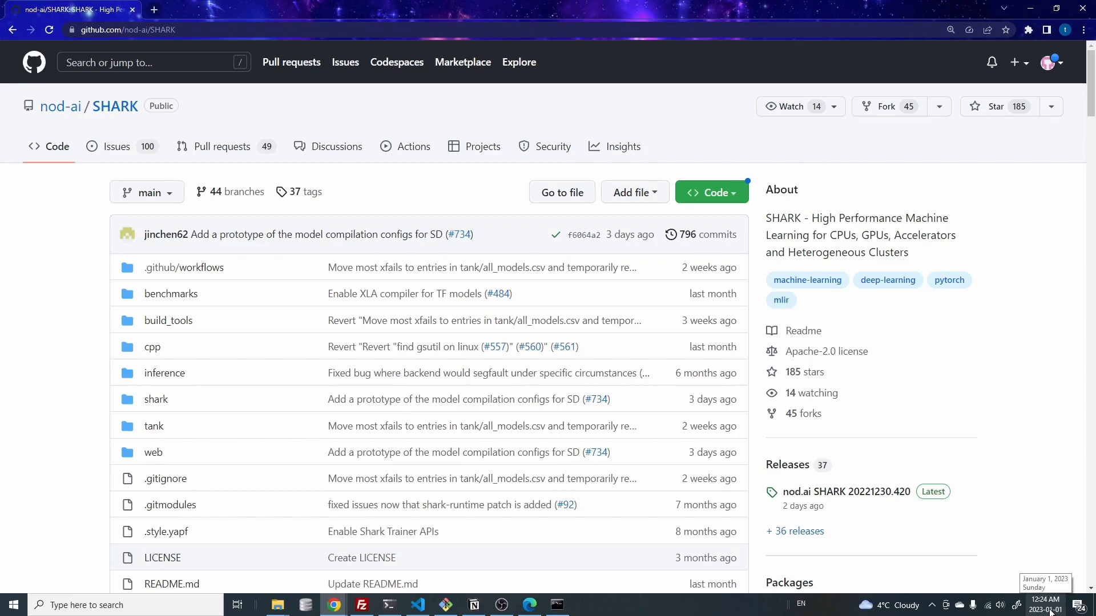